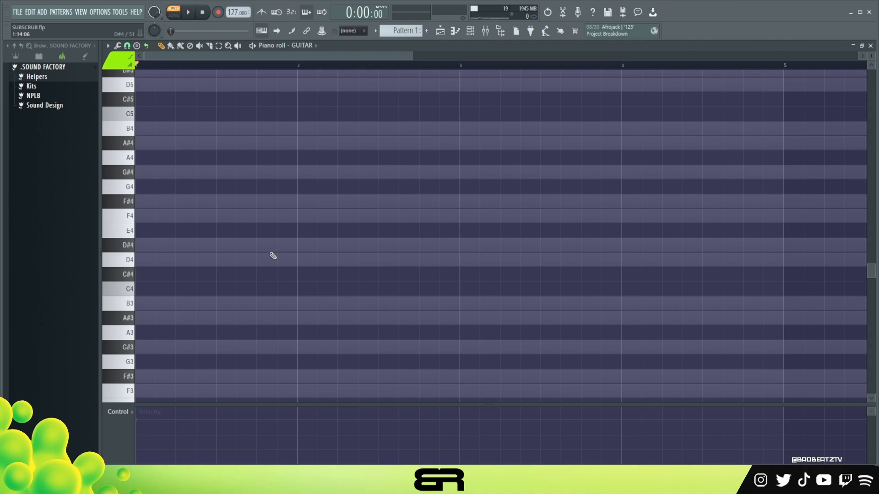
Place a one-beat note at the start of bar 1 and set its pitch to D#4
{"action": "right_click", "coordinate": [174, 280]}
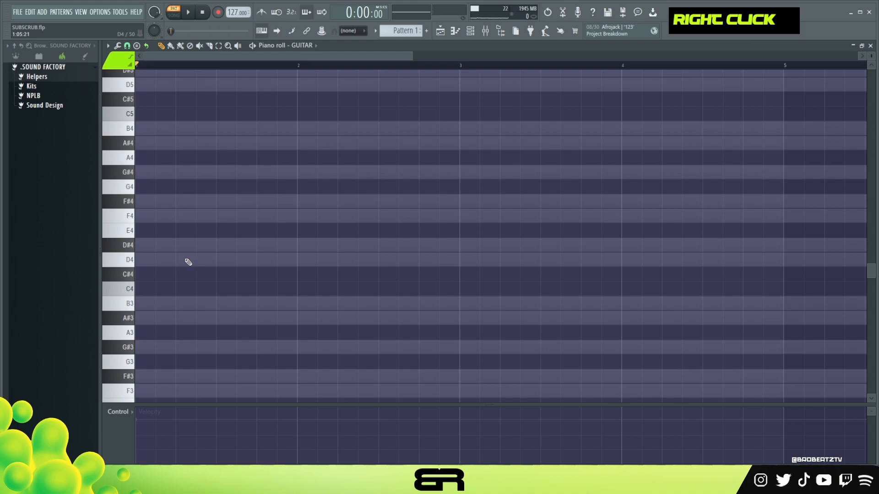
{"action": "left_click", "coordinate": [188, 262]}
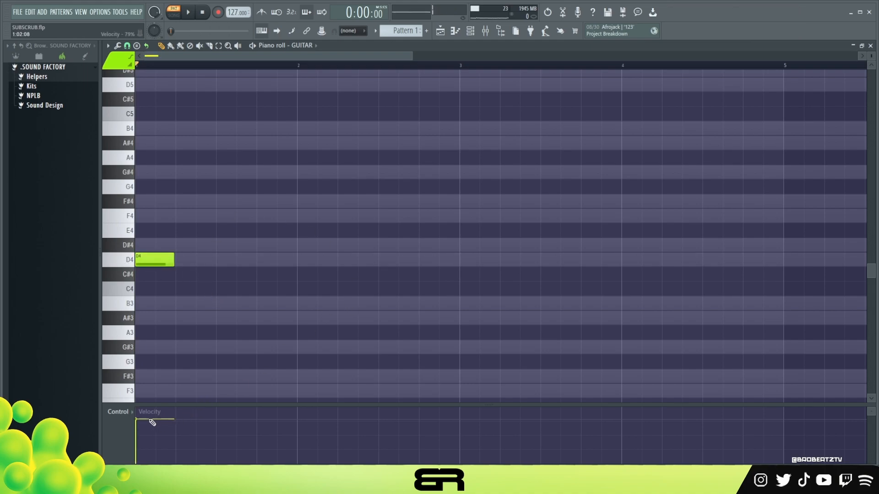
{"action": "right_click", "coordinate": [235, 240]}
{"action": "left_click_drag", "start_coordinate": [255, 145], "coordinate": [122, 291], "text": "ctrl"}
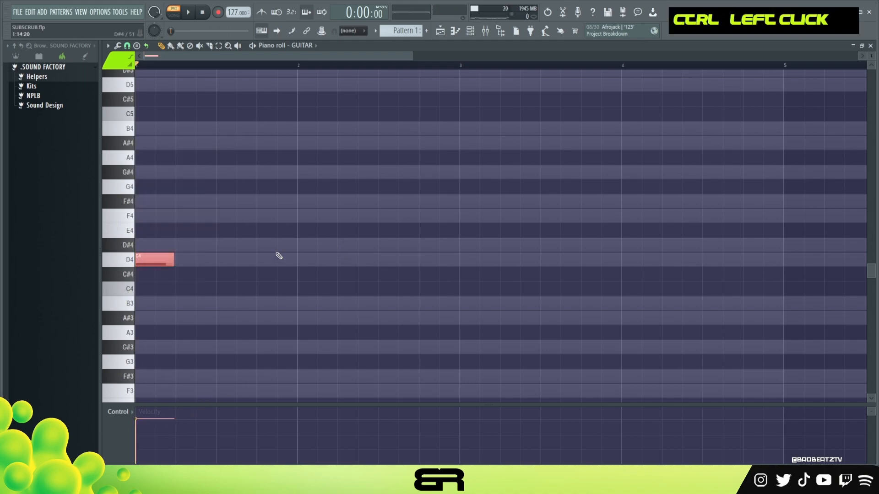
{"action": "right_click", "coordinate": [295, 295]}
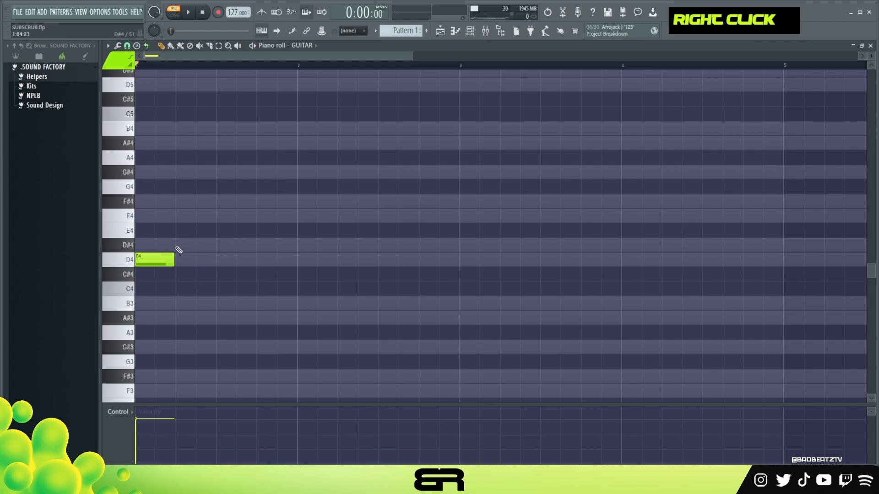
{"action": "key", "text": "space"}
{"action": "key", "text": "space"}
{"action": "scroll", "coordinate": [196, 288], "scroll_direction": "down", "scroll_amount": 5}
{"action": "scroll", "coordinate": [186, 255], "scroll_direction": "up", "scroll_amount": 5}
{"action": "key", "text": "space"}
{"action": "key", "text": "space"}
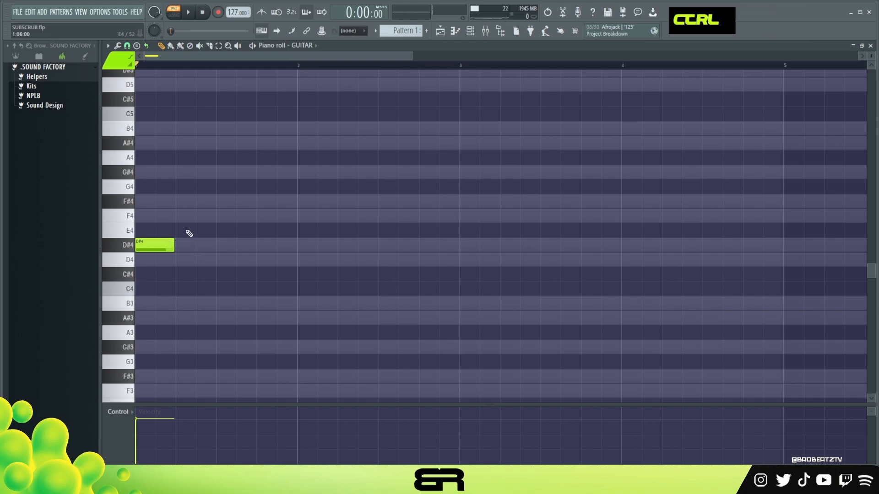
Add one-beat D4, B3 and A#3 notes on beats 2, 3 and 4 of bar 1
{"action": "left_click", "coordinate": [167, 245], "text": "ctrl"}
{"action": "left_click_drag", "start_coordinate": [167, 245], "coordinate": [237, 261]}
{"action": "left_click_drag", "start_coordinate": [236, 305], "coordinate": [267, 323]}
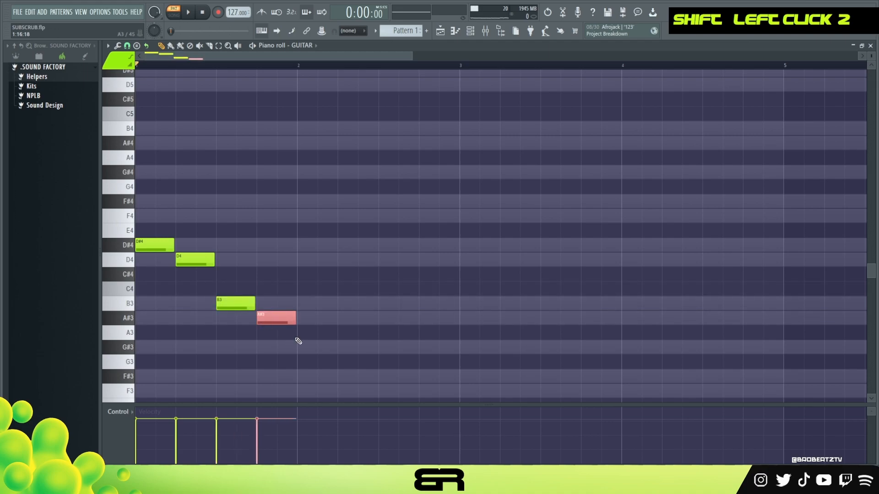
{"action": "key", "text": "space"}
Fill bar 2 with alternating one-beat B3 and A#3 notes
{"action": "left_click", "coordinate": [320, 304]}
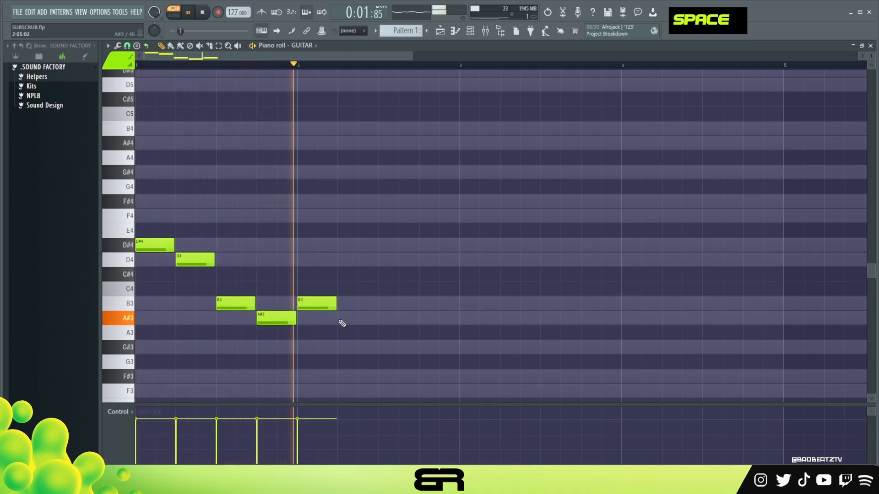
{"action": "left_click", "coordinate": [350, 318]}
{"action": "left_click", "coordinate": [391, 304]}
{"action": "left_click", "coordinate": [433, 320]}
{"action": "key", "text": "space"}
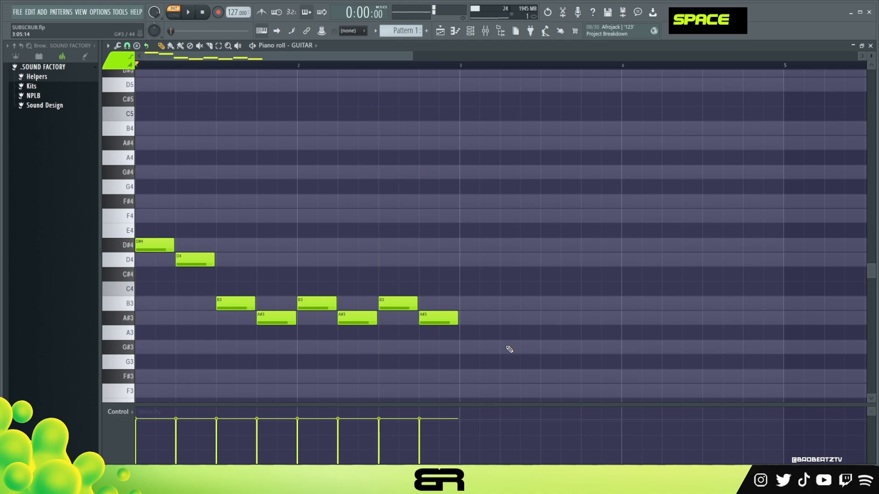
Vary the rhythm by lengthening bar 2's first B3 into the following A#3 and starting bar 1's A#3 earlier over a shortened B3
{"action": "left_click", "coordinate": [336, 310], "text": "alt"}
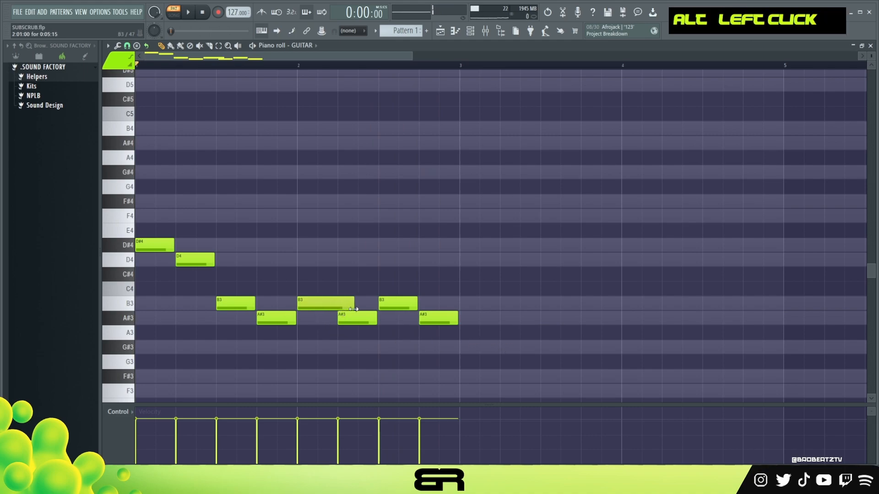
{"action": "key", "text": "ctrl+z"}
{"action": "left_click", "coordinate": [342, 312], "text": "shift"}
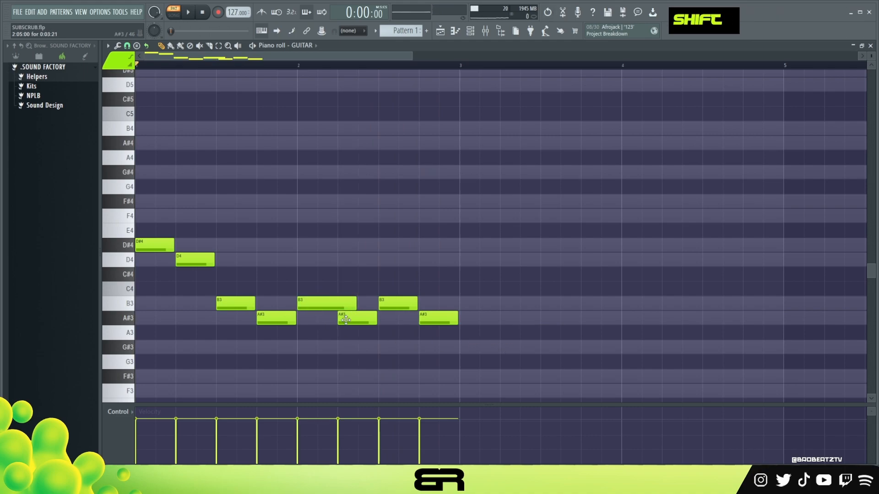
{"action": "left_click_drag", "start_coordinate": [345, 322], "coordinate": [375, 325]}
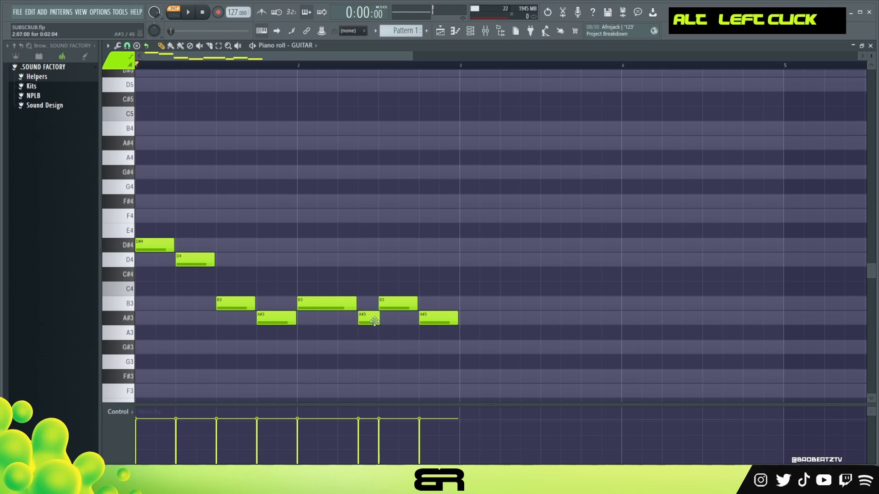
{"action": "left_click_drag", "start_coordinate": [249, 306], "coordinate": [240, 325]}
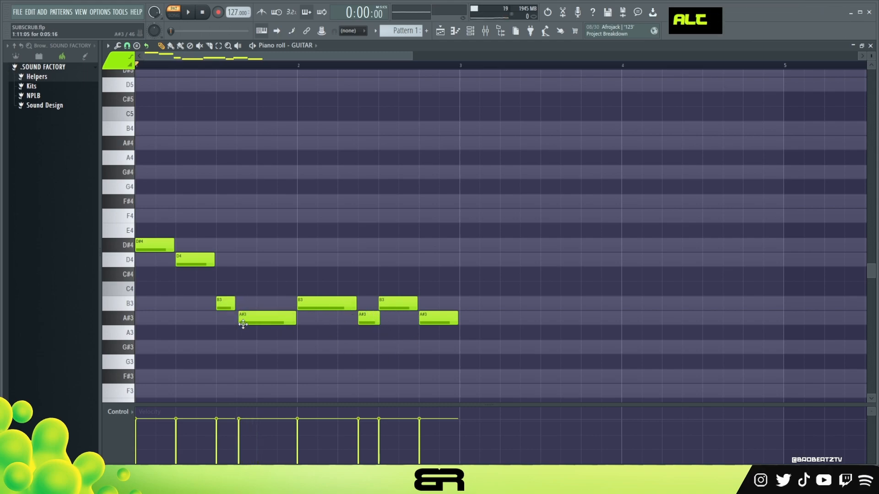
{"action": "key", "text": "space"}
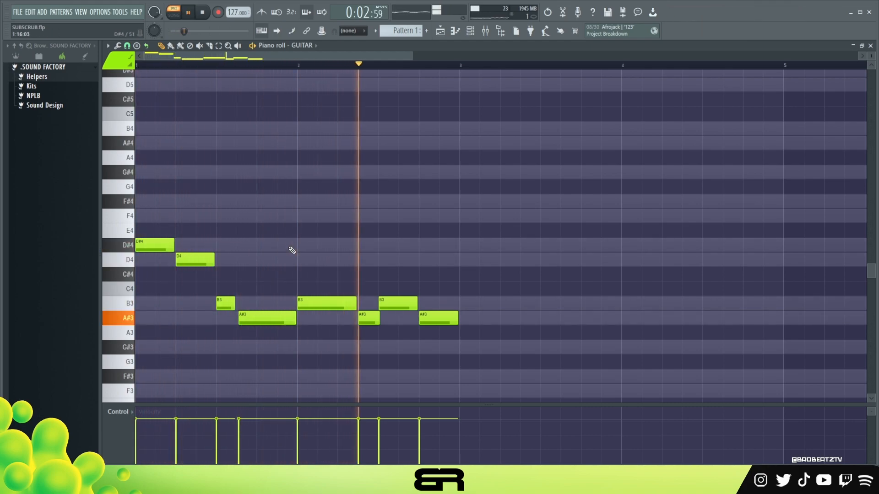
{"action": "key", "text": "space"}
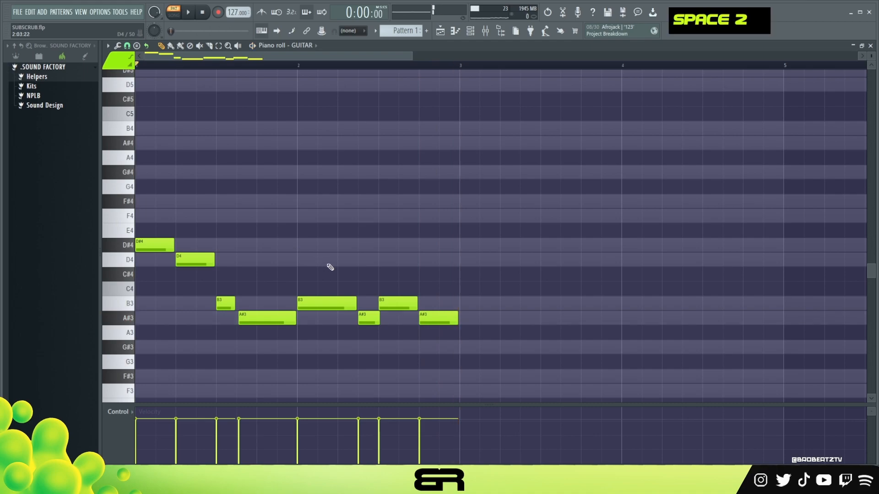
Delete all notes of the melody in bars 1 and 2
{"action": "left_click_drag", "start_coordinate": [484, 338], "coordinate": [137, 239]}
{"action": "left_click_drag", "start_coordinate": [465, 356], "coordinate": [138, 210]}
{"action": "key", "text": "Delete"}
Build one-beat D#4, A#3 and F#3 notes, with D#4 at the start of bar 1 and the two lower notes on beat 2
{"action": "left_click", "coordinate": [144, 248], "text": "ctrl"}
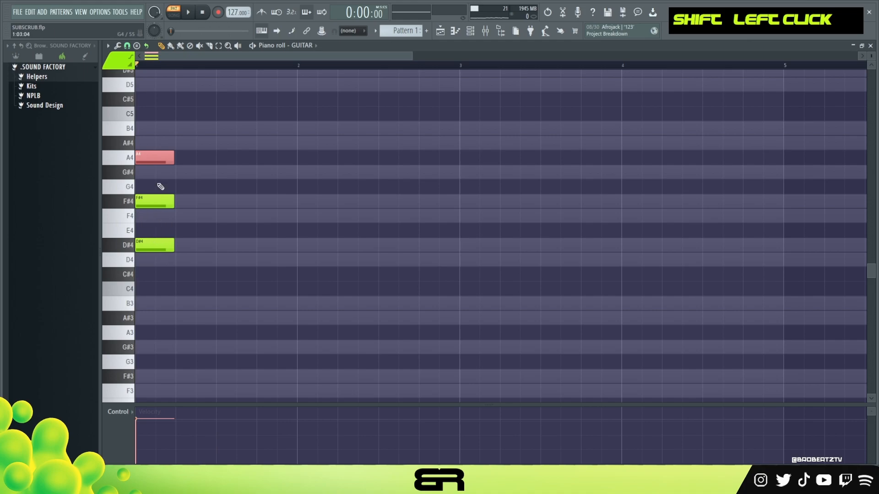
{"action": "left_click_drag", "start_coordinate": [210, 121], "coordinate": [137, 209], "text": "ctrl"}
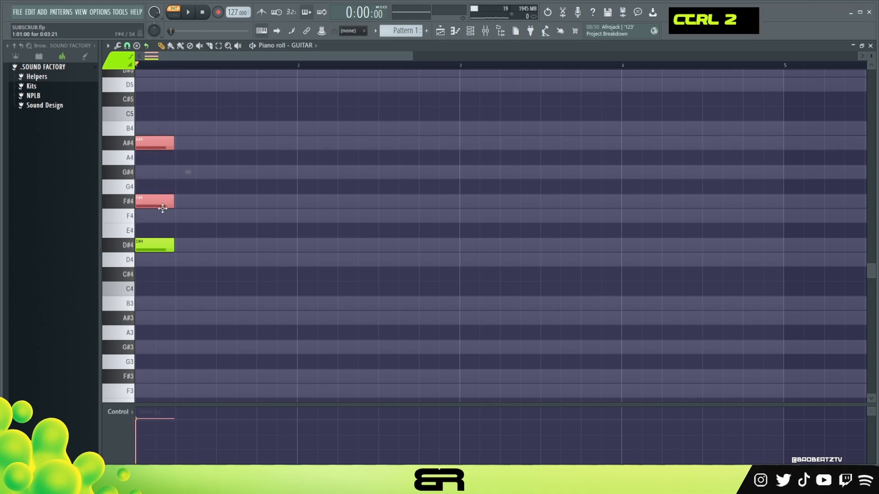
{"action": "key", "text": "ctrl+Down"}
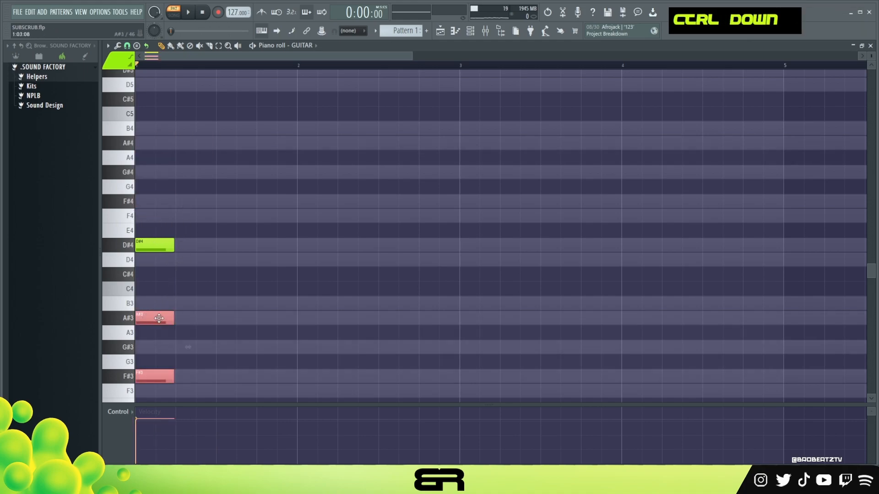
{"action": "left_click_drag", "start_coordinate": [159, 318], "coordinate": [193, 320]}
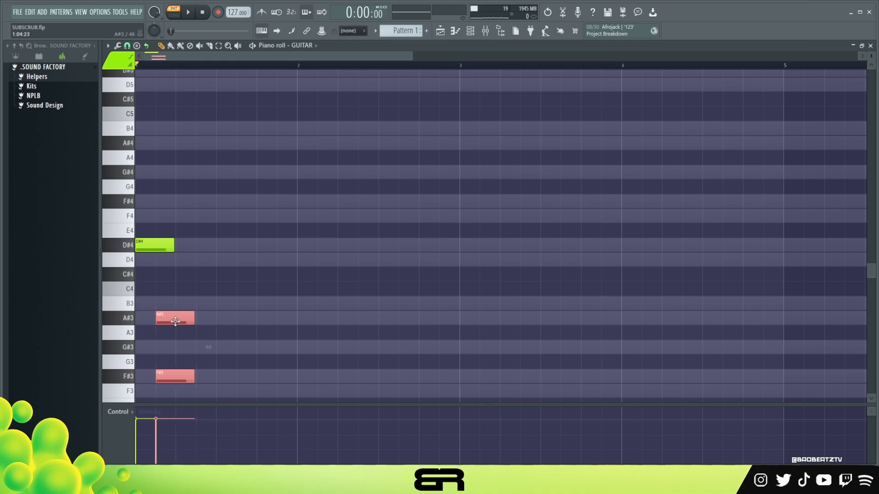
{"action": "left_click_drag", "start_coordinate": [412, 56], "coordinate": [291, 56]}
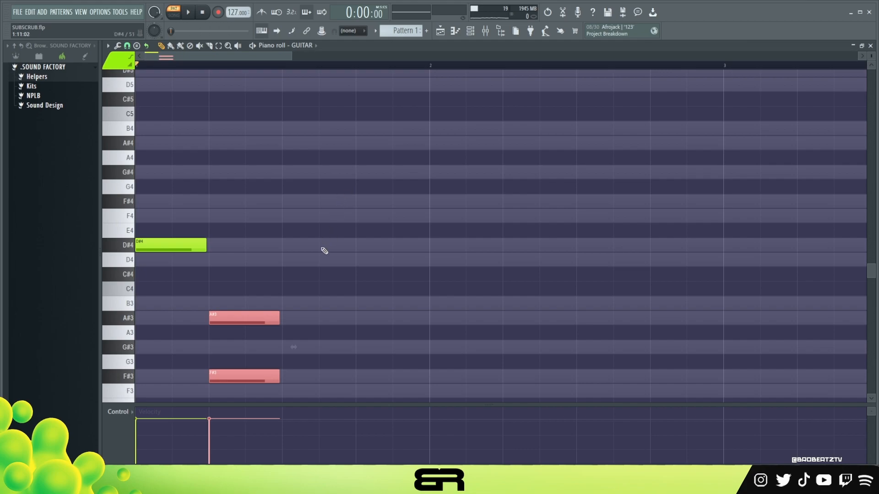
Stagger the lower notes so A#3 starts half a beat into bar 1 and F#3 starts half a beat after beat 2
{"action": "key", "text": "space"}
{"action": "key", "text": "space"}
{"action": "left_click_drag", "start_coordinate": [240, 316], "coordinate": [219, 321]}
{"action": "key", "text": "space"}
{"action": "left_click", "coordinate": [258, 351], "text": "ctrl"}
{"action": "key", "text": "space"}
{"action": "left_click_drag", "start_coordinate": [218, 374], "coordinate": [291, 373]}
{"action": "scroll", "coordinate": [304, 324], "scroll_direction": "down", "scroll_amount": 2}
{"action": "key", "text": "space"}
{"action": "key", "text": "space"}
Raise all three notes by one octave and reduce their velocity slightly
{"action": "key", "text": "ctrl+a"}
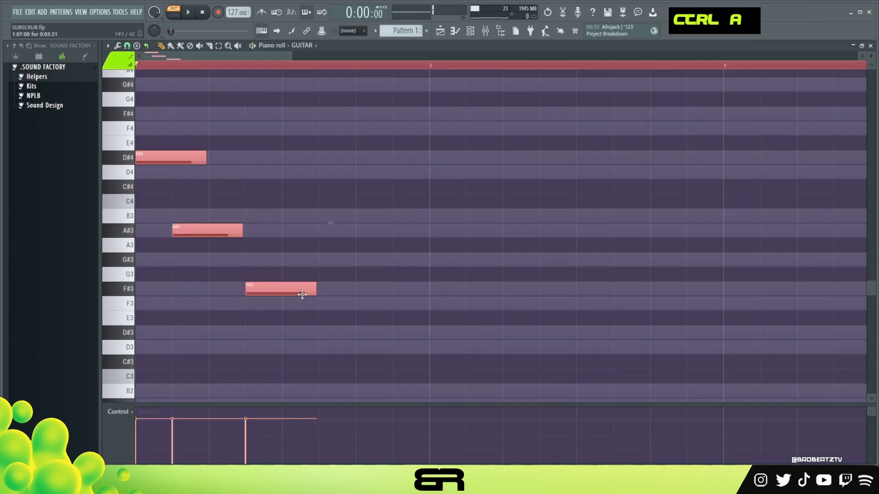
{"action": "scroll", "coordinate": [306, 289], "scroll_direction": "up", "scroll_amount": 1}
{"action": "right_click", "coordinate": [361, 275]}
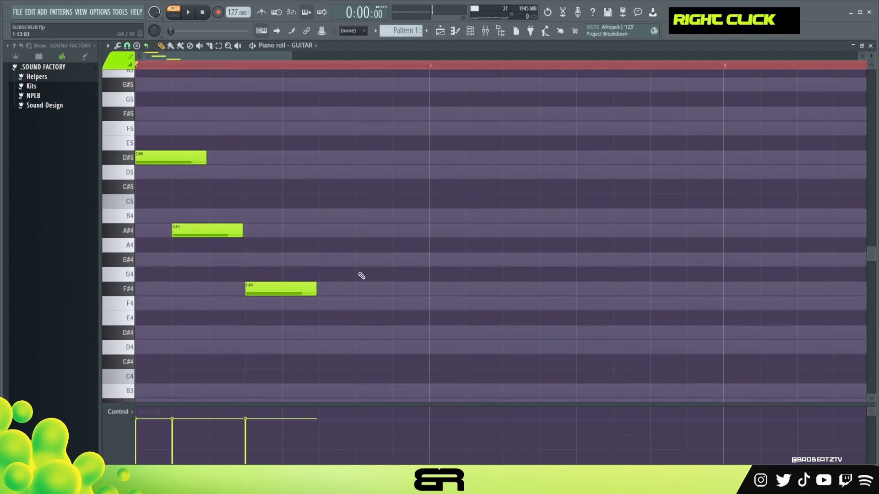
{"action": "scroll", "coordinate": [362, 276], "scroll_direction": "down", "scroll_amount": 3, "text": "alt"}
{"action": "key", "text": "space"}
{"action": "key", "text": "space"}
{"action": "key", "text": "space"}
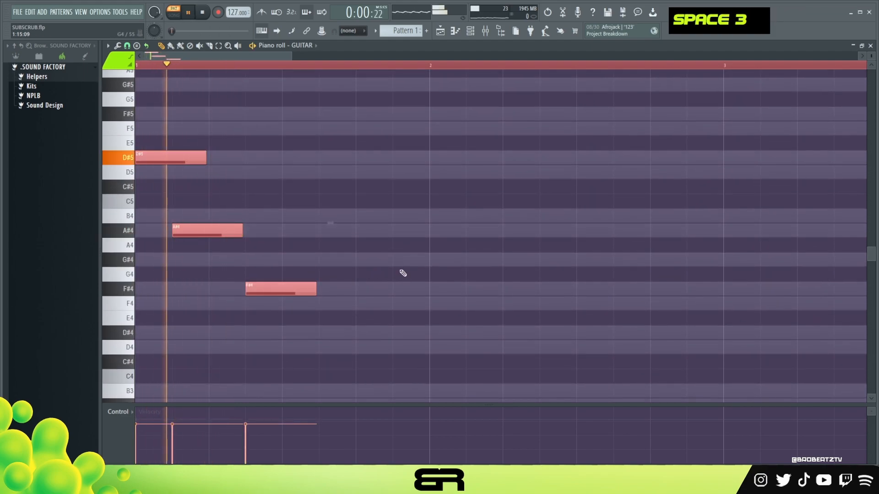
{"action": "right_click", "coordinate": [390, 275]}
{"action": "key", "text": "space"}
{"action": "key", "text": "space"}
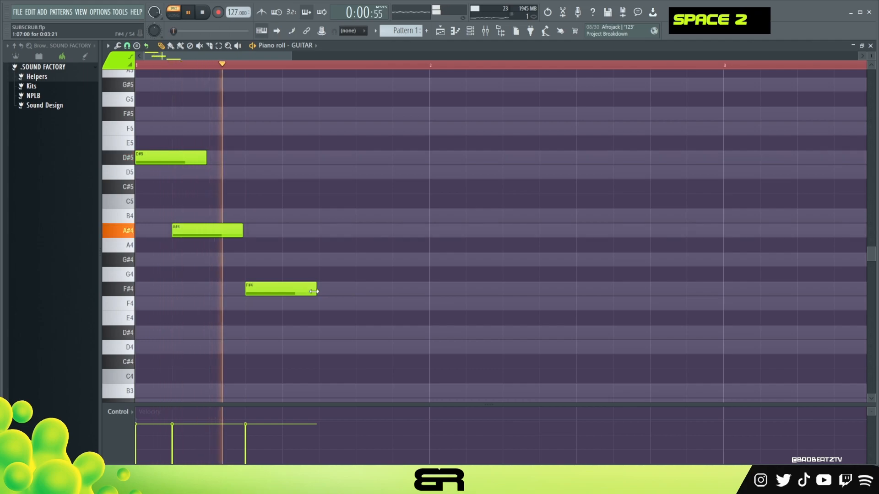
Shorten the F#4 note to half a beat and add half-beat F4 notes on beats 3 and 4 of bar 1
{"action": "left_click_drag", "start_coordinate": [314, 291], "coordinate": [280, 291]}
{"action": "key", "text": "space"}
{"action": "left_click", "coordinate": [286, 304]}
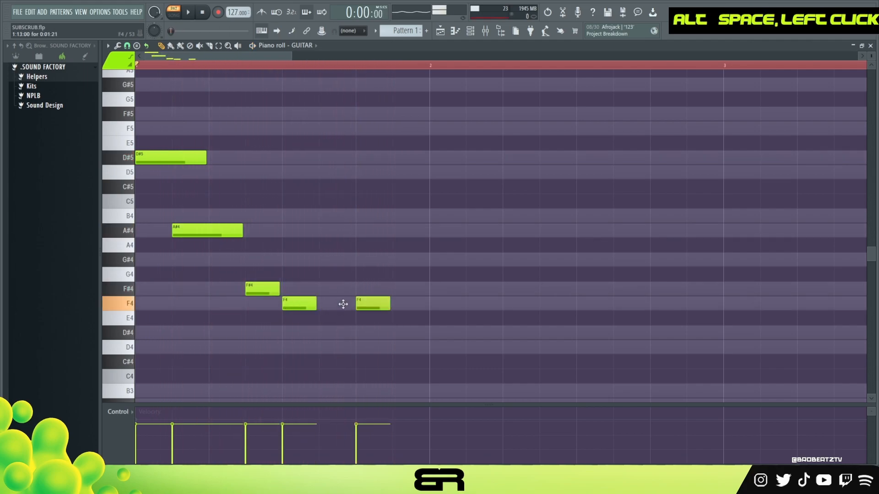
Add a half-beat F#4 at the start of bar 2 and extend both F4 notes to one beat
{"action": "left_click", "coordinate": [432, 279]}
{"action": "right_click", "coordinate": [460, 280]}
{"action": "left_click", "coordinate": [451, 288]}
{"action": "left_click_drag", "start_coordinate": [293, 316], "coordinate": [425, 304], "text": "ctrl"}
{"action": "right_click", "coordinate": [469, 341]}
{"action": "key", "text": "space"}
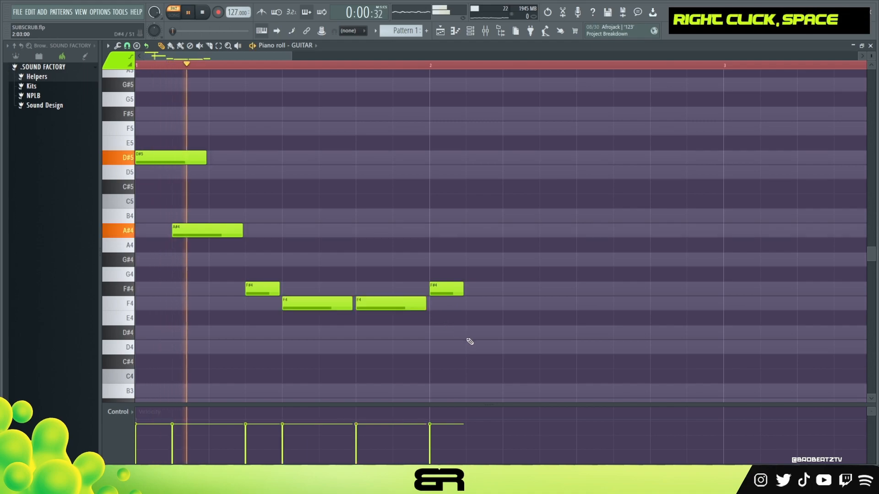
Extend bar 2's F#4 to about one and three-quarter beats and shorten the opening D#5 to half a beat
{"action": "key", "text": "space"}
{"action": "left_click_drag", "start_coordinate": [465, 286], "coordinate": [563, 302], "text": "alt"}
{"action": "key", "text": "space"}
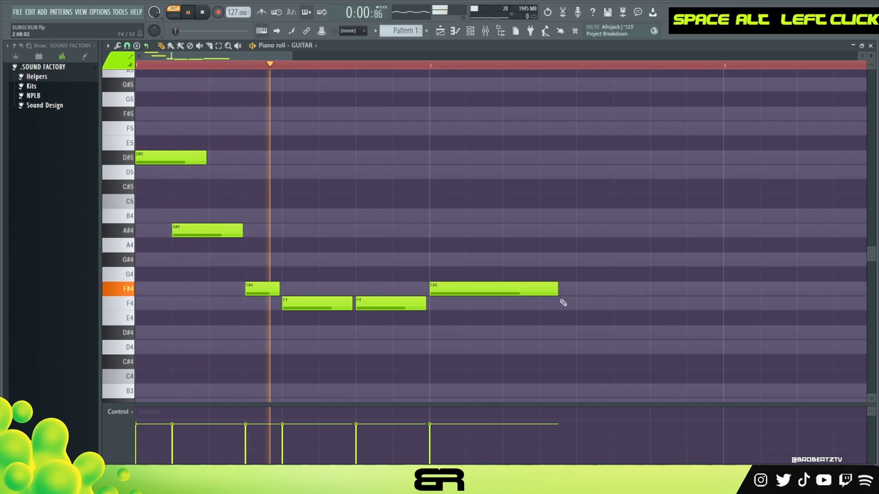
{"action": "key", "text": "space"}
{"action": "left_click_drag", "start_coordinate": [206, 157], "coordinate": [169, 175], "text": "alt"}
Select every note of the melody and reduce the velocity further
{"action": "key", "text": "ctrl+a"}
{"action": "scroll", "coordinate": [277, 183], "scroll_direction": "down", "scroll_amount": 2}
{"action": "scroll", "coordinate": [277, 182], "scroll_direction": "down", "scroll_amount": 2}
{"action": "key", "text": "space"}
{"action": "scroll", "coordinate": [378, 275], "scroll_direction": "up", "scroll_amount": 2}
{"action": "scroll", "coordinate": [379, 275], "scroll_direction": "down", "scroll_amount": 2, "text": "alt"}
{"action": "scroll", "coordinate": [372, 255], "scroll_direction": "up", "scroll_amount": 1, "text": "alt"}
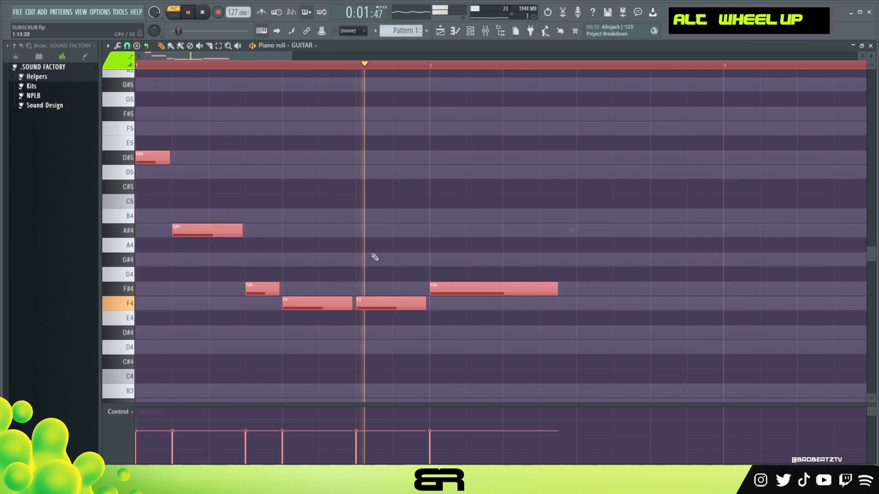
Add a G#4 note on beat 3 of bar 2 and extend it almost to the end of the bar
{"action": "right_click", "coordinate": [433, 247]}
{"action": "left_click", "coordinate": [588, 260]}
{"action": "key", "text": "space"}
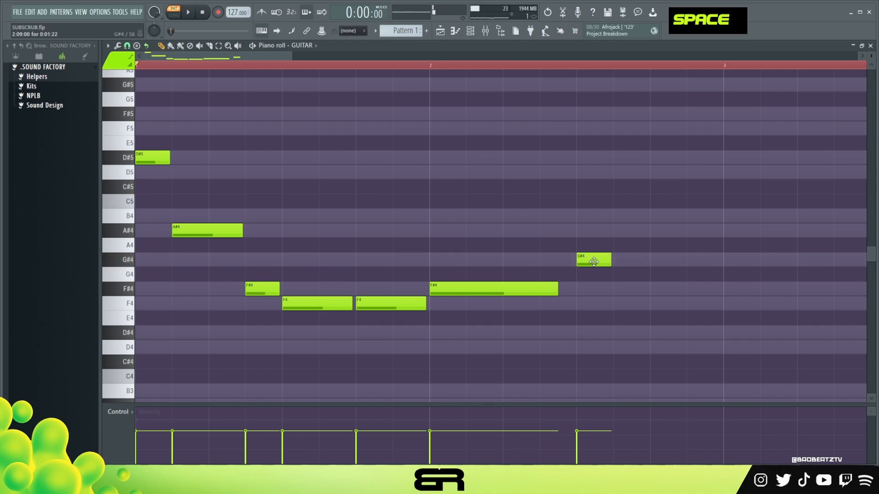
{"action": "left_click_drag", "start_coordinate": [607, 262], "coordinate": [715, 273], "text": "alt"}
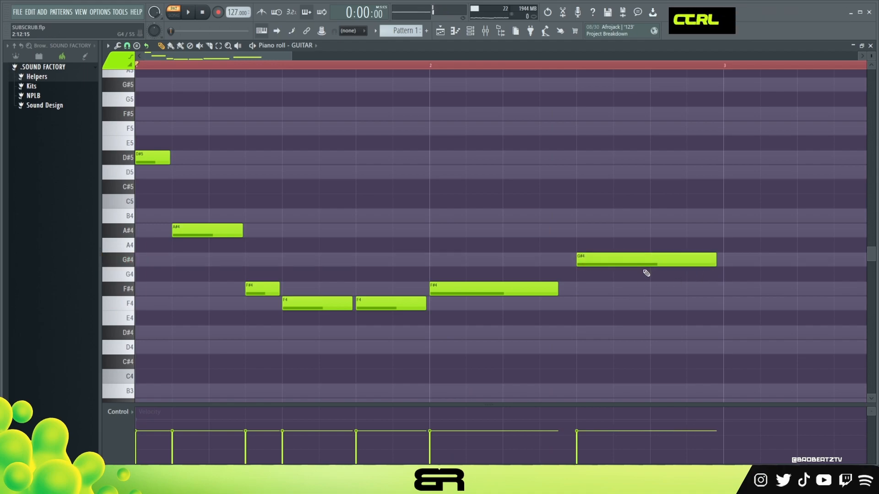
Nudge both F4 notes, bar 2's F#4 and the G#4 slightly later in time to loosen the timing
{"action": "left_click_drag", "start_coordinate": [708, 194], "coordinate": [392, 328]}
{"action": "scroll", "coordinate": [412, 330], "scroll_direction": "down", "scroll_amount": 1, "text": "shift"}
{"action": "left_click", "coordinate": [337, 308], "text": "ctrl"}
{"action": "scroll", "coordinate": [330, 317], "scroll_direction": "down", "scroll_amount": 2, "text": "shift"}
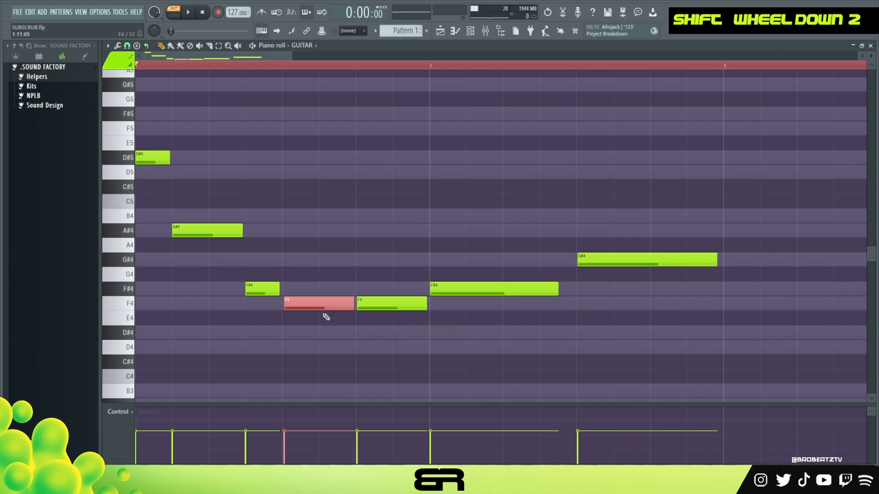
{"action": "key", "text": "space"}
Nudge the A#4 note in bar 1 slightly later in time
{"action": "right_click", "coordinate": [339, 328]}
{"action": "left_click", "coordinate": [197, 232], "text": "ctrl"}
{"action": "scroll", "coordinate": [196, 238], "scroll_direction": "down", "scroll_amount": 2, "text": "shift"}
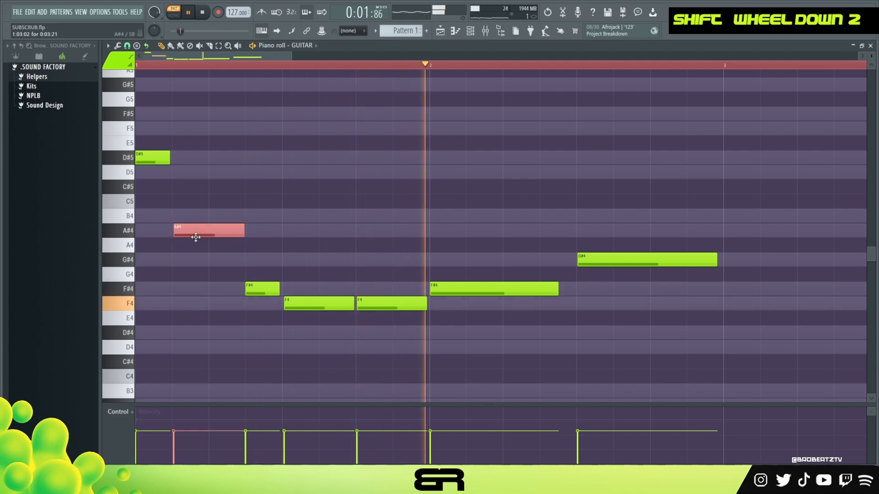
{"action": "right_click", "coordinate": [232, 255]}
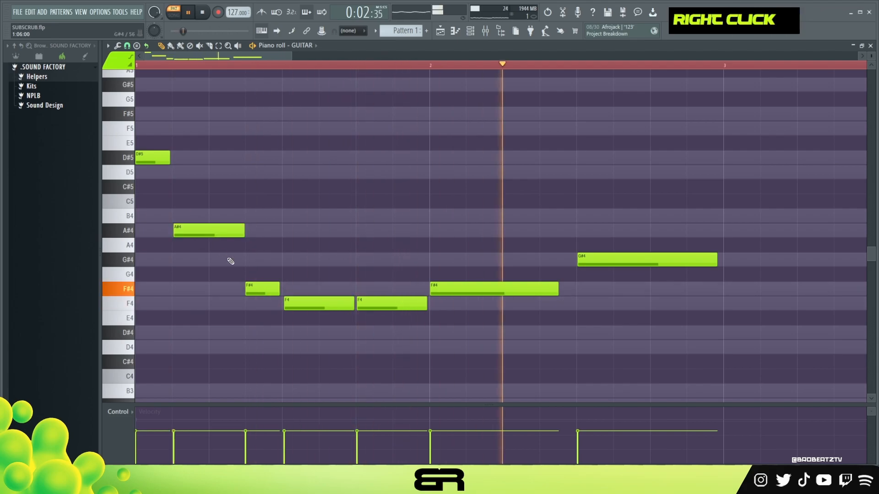
{"action": "key", "text": "space"}
Duplicate the whole two-bar melody into bars 3 and 4
{"action": "right_click", "coordinate": [561, 269], "text": "ctrl"}
{"action": "key", "text": "ctrl+a"}
{"action": "left_click_drag", "start_coordinate": [139, 185], "coordinate": [310, 197], "text": "shift"}
{"action": "scroll", "coordinate": [300, 64], "scroll_direction": "up", "scroll_amount": 4}
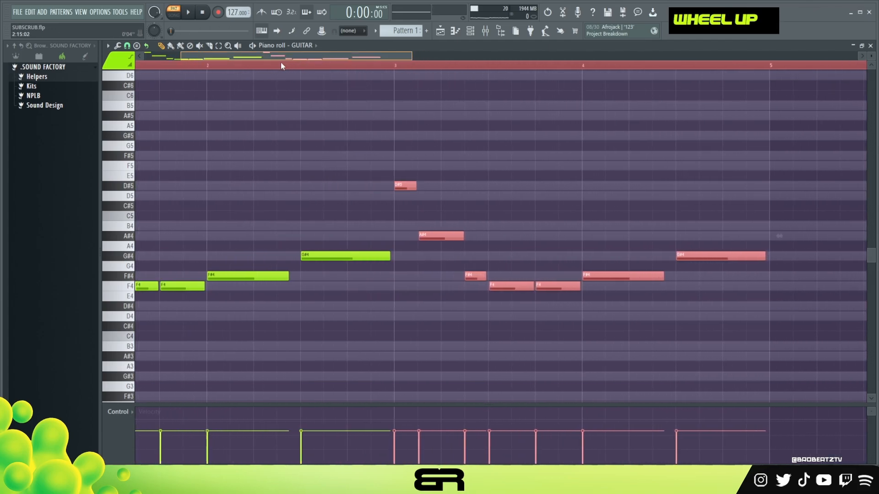
{"action": "scroll", "coordinate": [377, 54], "scroll_direction": "up", "scroll_amount": 2}
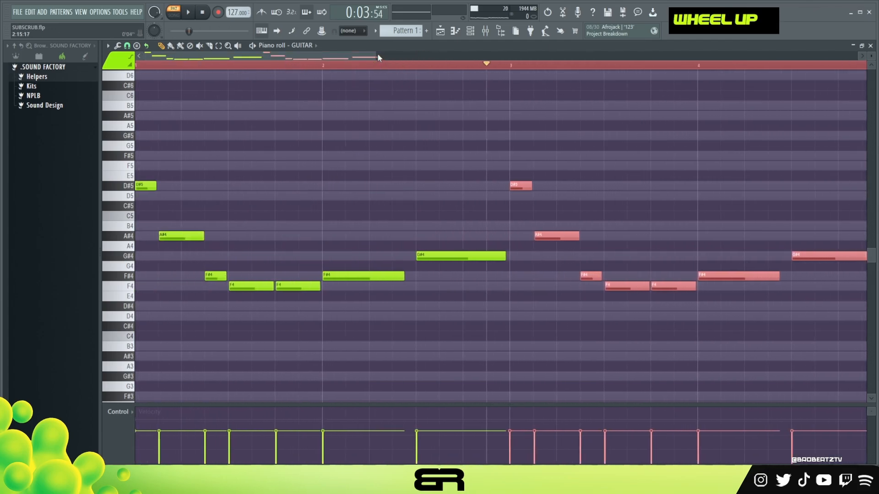
Rework the start of bar 3 into short A#4, D#5 and A#4 notes spaced half a beat apart
{"action": "right_click", "coordinate": [398, 64]}
{"action": "key", "text": "space"}
{"action": "key", "text": "space"}
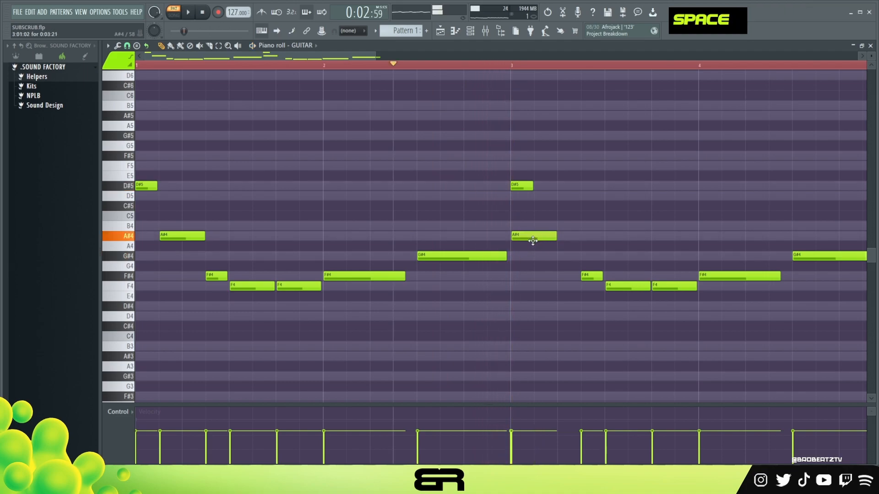
{"action": "left_click", "coordinate": [552, 236], "text": "ctrl"}
{"action": "left_click_drag", "start_coordinate": [551, 236], "coordinate": [579, 239]}
{"action": "right_click", "coordinate": [577, 245]}
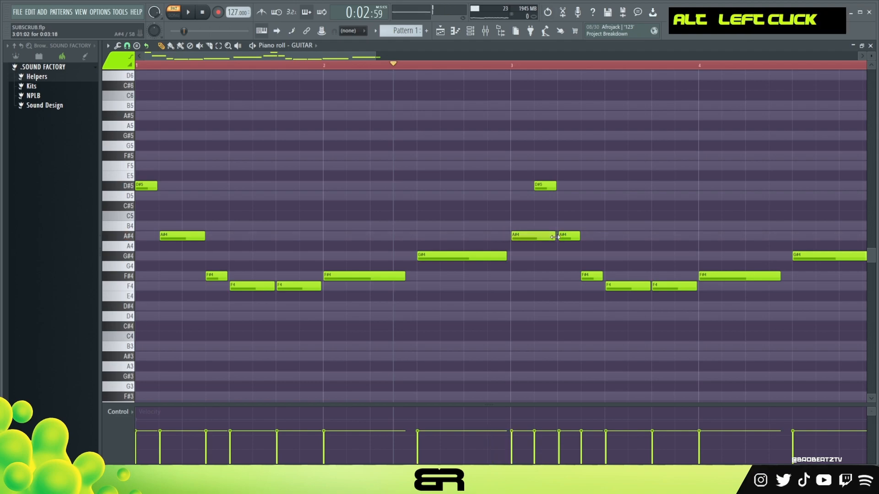
{"action": "key", "text": "space"}
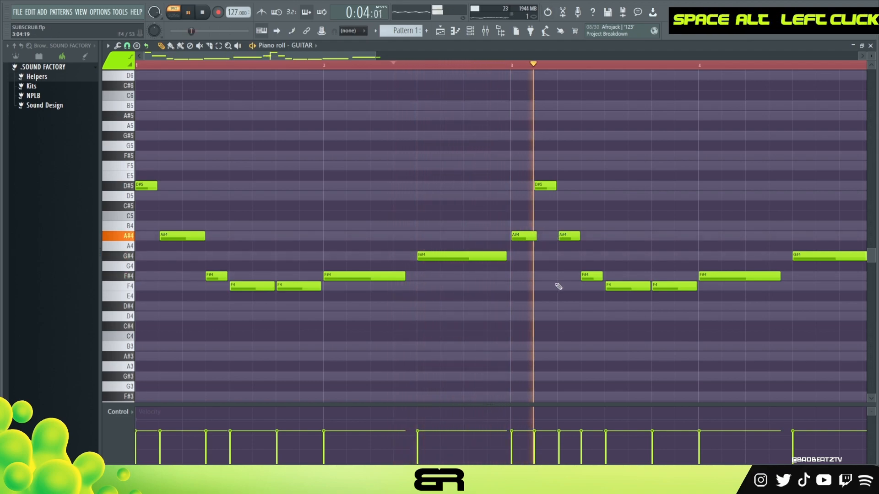
Play back the four-bar melody with the varied repeat in view
{"action": "right_click", "coordinate": [504, 307], "text": "ctrl"}
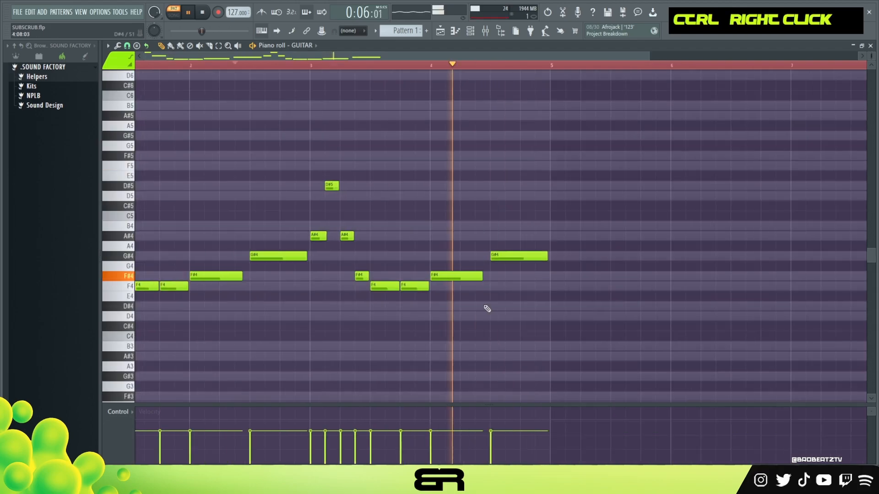
{"action": "key", "text": "space"}
{"action": "key", "text": "space"}
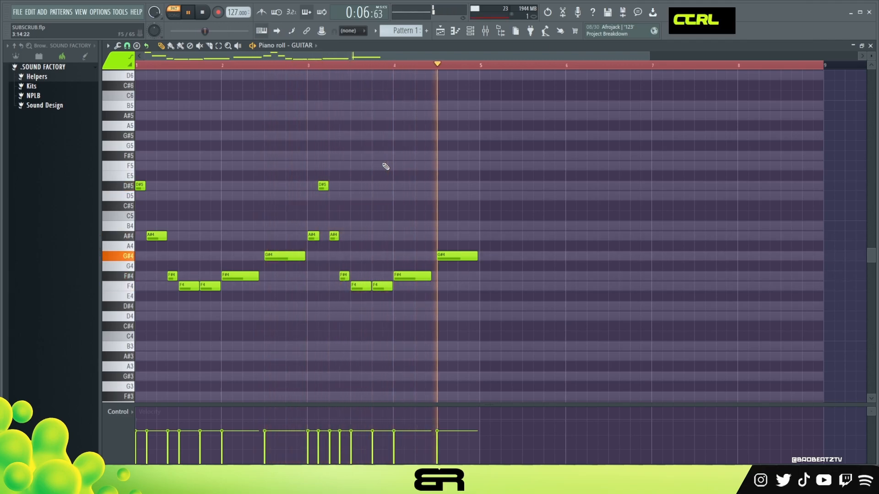
{"action": "key", "text": "space"}
Try the whole four-bar melody one octave lower and listen to it
{"action": "left_click_drag", "start_coordinate": [510, 172], "coordinate": [135, 291]}
{"action": "left_click", "coordinate": [295, 304], "text": "ctrl"}
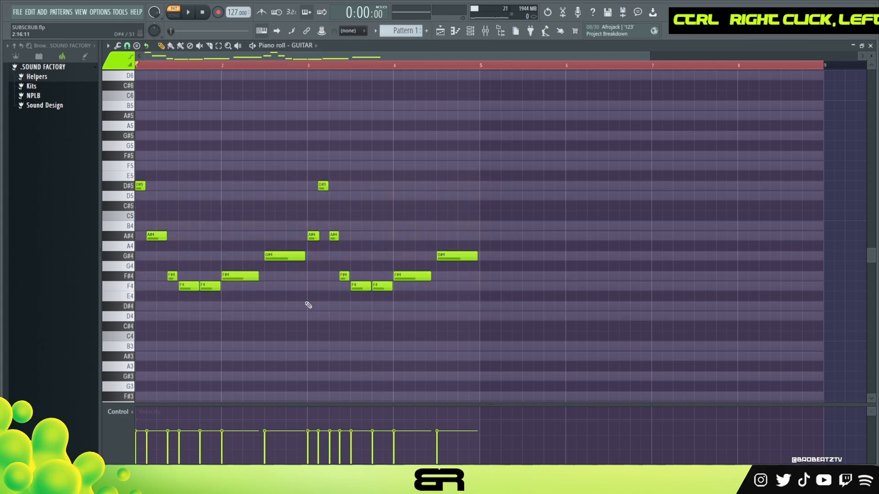
{"action": "key", "text": "ctrl+a"}
{"action": "scroll", "coordinate": [293, 220], "scroll_direction": "down", "scroll_amount": 3}
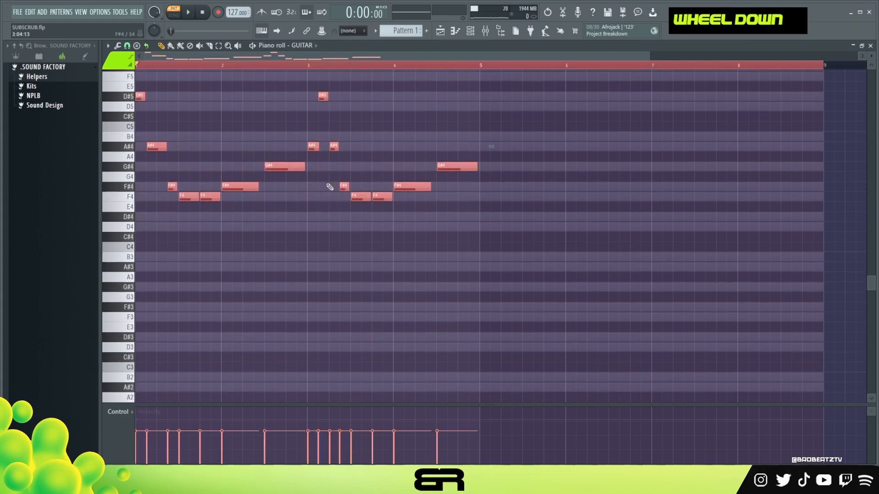
{"action": "key", "text": "ctrl+Down"}
{"action": "key", "text": "space"}
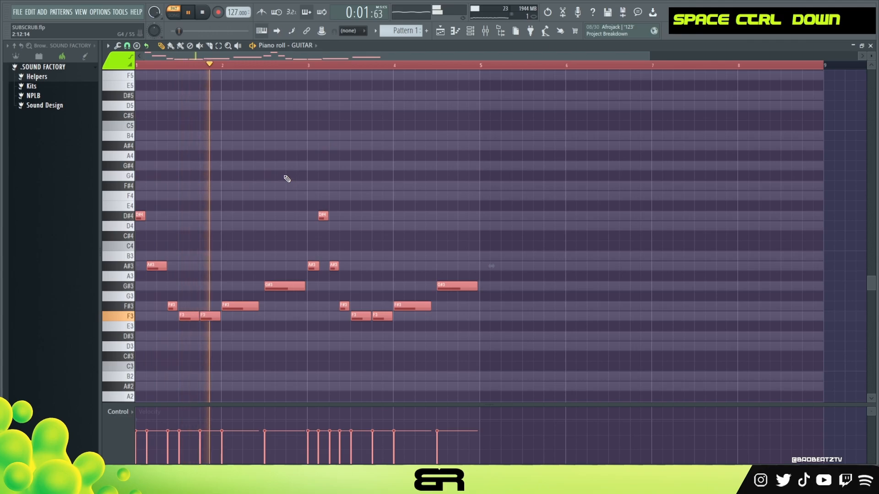
{"action": "key", "text": "space"}
{"action": "key", "text": "ctrl+Up"}
{"action": "right_click", "coordinate": [265, 279]}
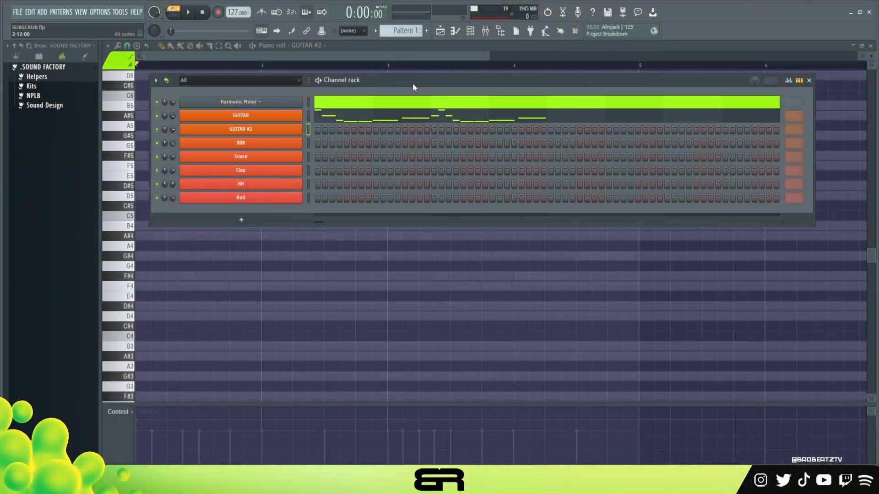
Copy the complete GUITAR melody into the GUITAR #2 channel and open its piano roll
{"action": "left_click", "coordinate": [392, 116]}
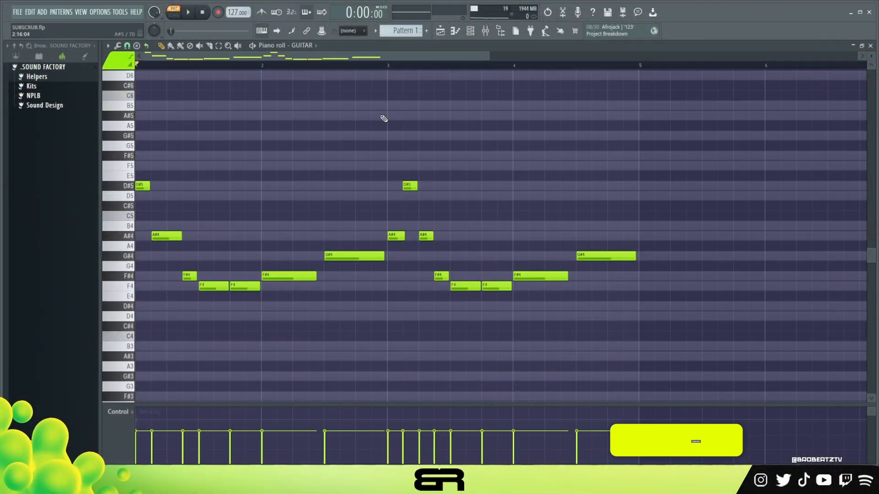
{"action": "left_click_drag", "start_coordinate": [650, 341], "coordinate": [100, 143]}
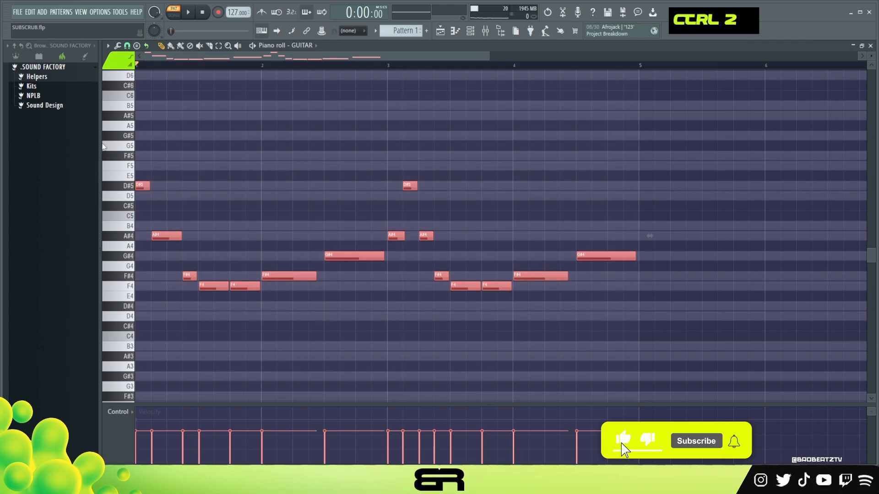
{"action": "left_click", "coordinate": [472, 32]}
{"action": "right_click", "coordinate": [275, 130]}
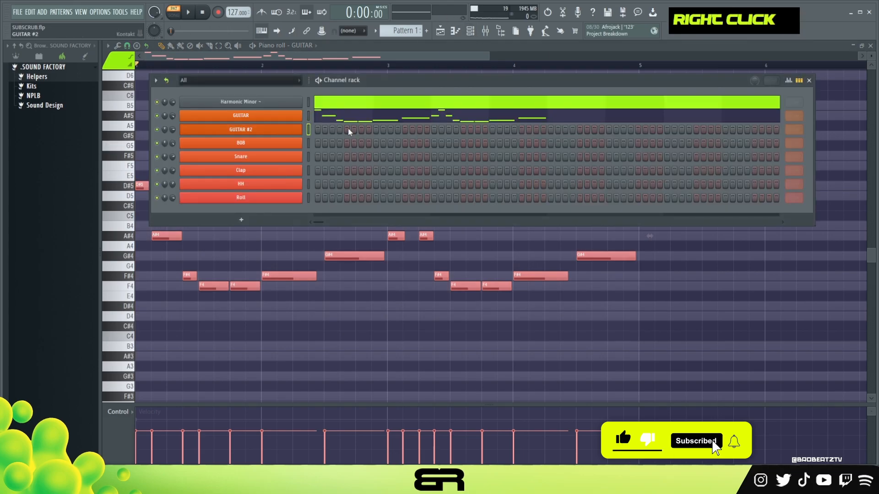
{"action": "key", "text": "ctrl+v"}
{"action": "right_click", "coordinate": [345, 179]}
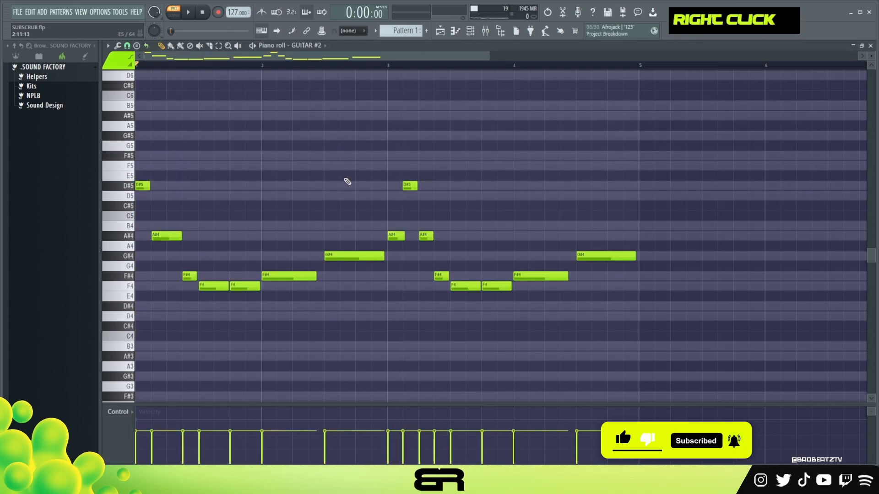
Draw a D#4, D4, B3 phrase from the start of bar 5 and repeat it through bar 8
{"action": "left_click_drag", "start_coordinate": [637, 336], "coordinate": [118, 168], "text": "ctrl"}
{"action": "right_click", "coordinate": [507, 191]}
{"action": "scroll", "coordinate": [508, 191], "scroll_direction": "down", "scroll_amount": 2}
{"action": "scroll", "coordinate": [384, 58], "scroll_direction": "down", "scroll_amount": 5}
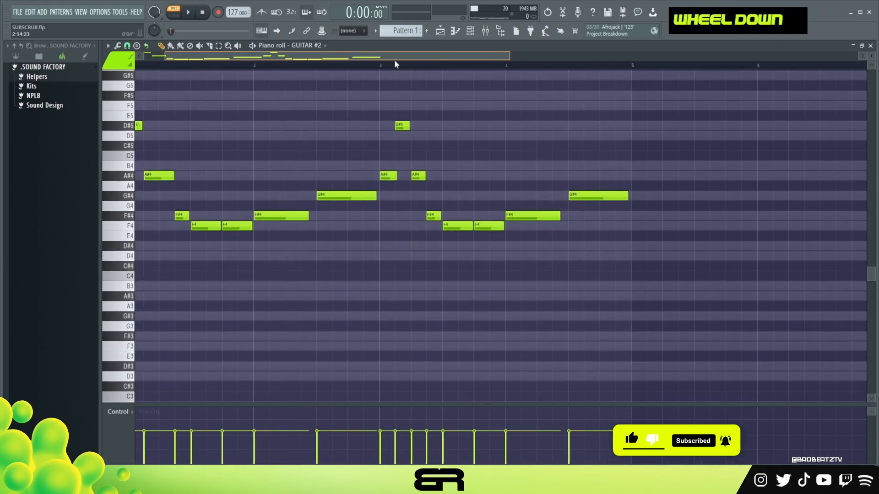
{"action": "left_click_drag", "start_coordinate": [174, 247], "coordinate": [349, 295], "text": "alt"}
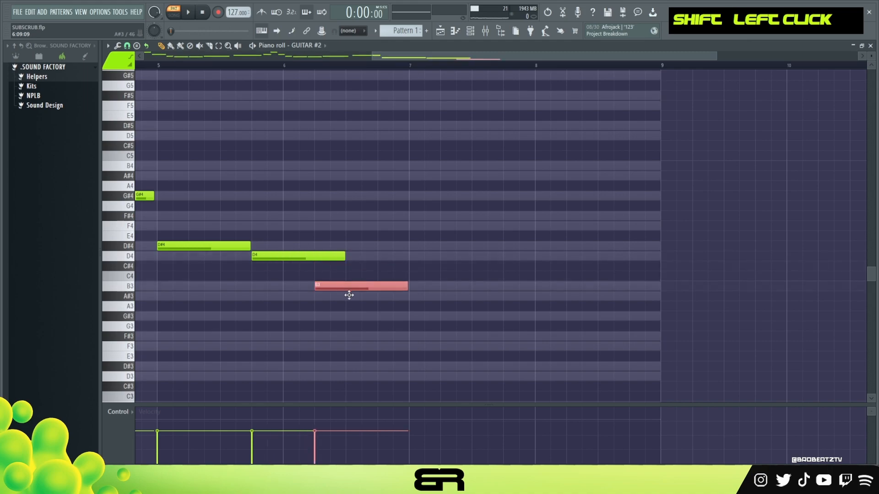
{"action": "left_click_drag", "start_coordinate": [420, 326], "coordinate": [424, 255], "text": "ctrl"}
{"action": "right_click", "coordinate": [427, 257]}
{"action": "left_click", "coordinate": [230, 244], "text": "ctrl"}
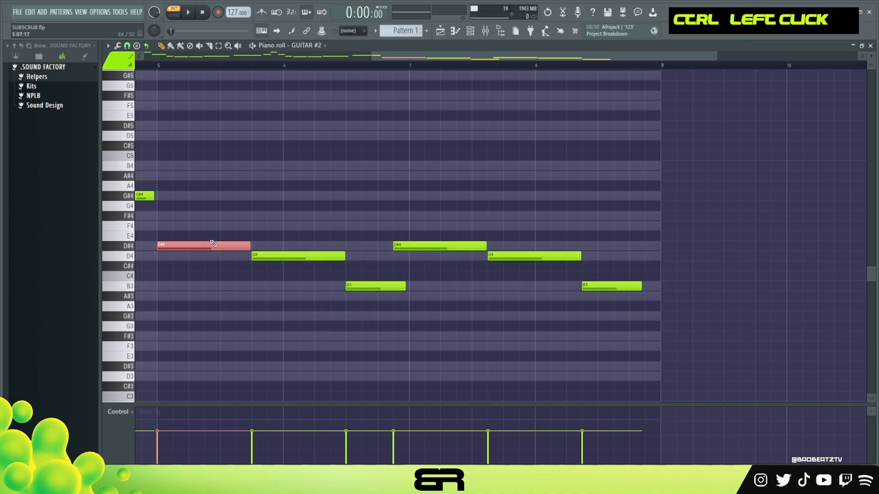
Add a higher B4, A4, A#4, G#4 line from bar 5 and repeat it in bars 7 and 8
{"action": "right_click", "coordinate": [186, 189]}
{"action": "left_click", "coordinate": [177, 166]}
{"action": "left_click", "coordinate": [209, 186]}
{"action": "left_click_drag", "start_coordinate": [375, 221], "coordinate": [490, 186], "text": "ctrl"}
{"action": "right_click", "coordinate": [484, 235]}
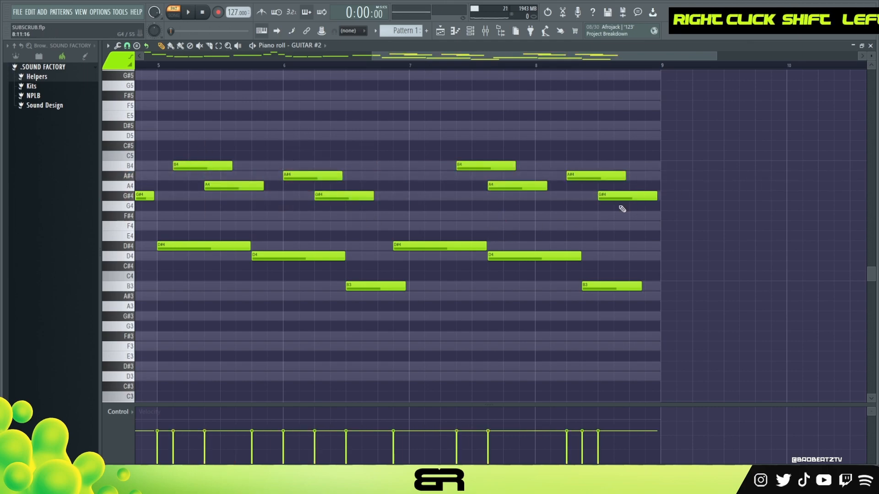
Lower the upper line by one octave and raise both B3 notes by one octave
{"action": "left_click_drag", "start_coordinate": [716, 132], "coordinate": [215, 208], "text": "ctrl"}
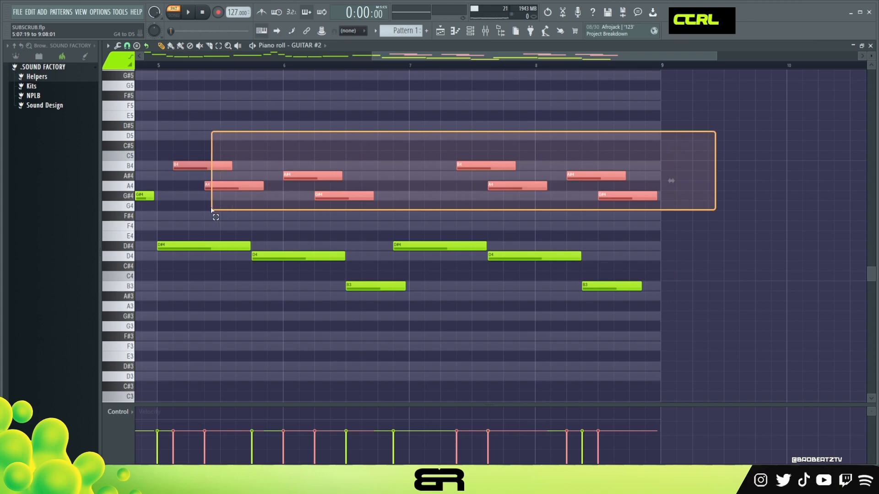
{"action": "key", "text": "ctrl+Down"}
{"action": "right_click", "coordinate": [320, 212]}
{"action": "left_click", "coordinate": [387, 287], "text": "ctrl"}
{"action": "key", "text": "ctrl+Up"}
{"action": "right_click", "coordinate": [583, 270]}
{"action": "left_click", "coordinate": [586, 285], "text": "ctrl"}
{"action": "key", "text": "ctrl+Up"}
{"action": "right_click", "coordinate": [574, 271]}
Delete all the experimental notes from bar 5 onward and return to the beginning of the melody
{"action": "left_click_drag", "start_coordinate": [643, 131], "coordinate": [176, 346], "text": "ctrl"}
{"action": "key", "text": "Delete"}
{"action": "left_click_drag", "start_coordinate": [387, 57], "coordinate": [137, 82]}
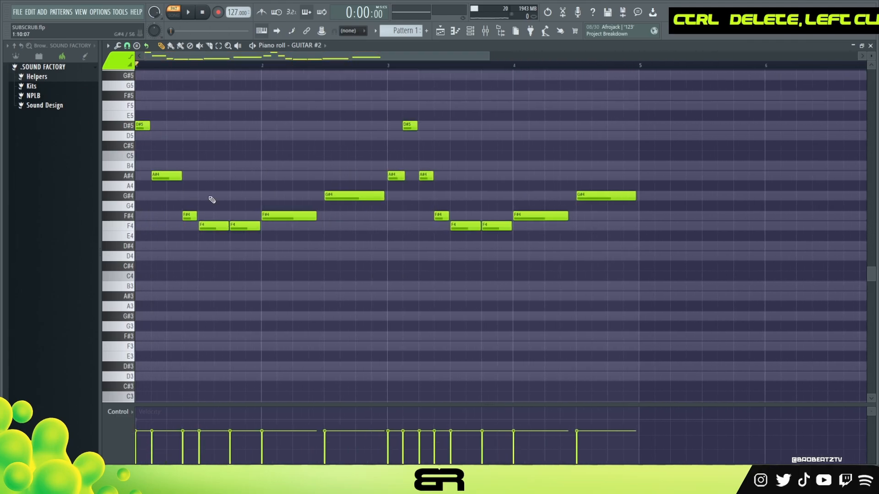
Raise bar 1's A#4 by one octave and delete all other notes of the copied melody
{"action": "scroll", "coordinate": [220, 210], "scroll_direction": "up", "scroll_amount": 3}
{"action": "left_click_drag", "start_coordinate": [131, 215], "coordinate": [490, 328]}
{"action": "right_click", "coordinate": [490, 327]}
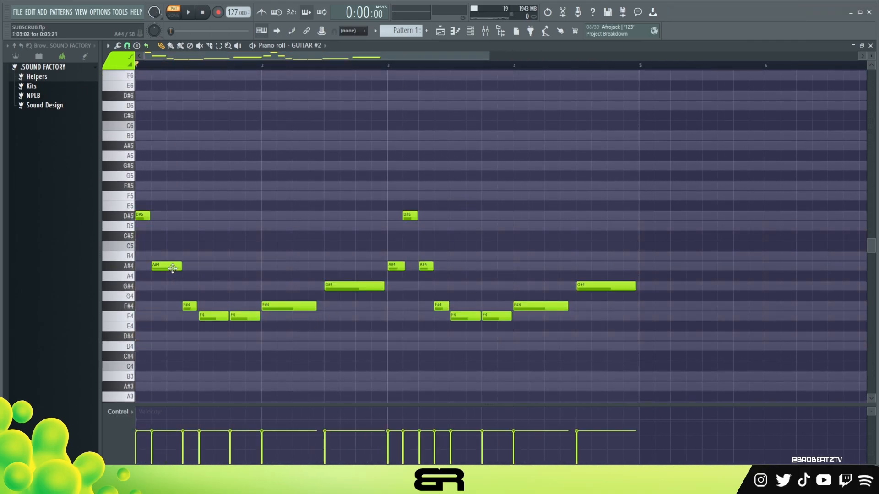
{"action": "mouse_move", "coordinate": [582, 360]}
{"action": "left_mouse_down"}
{"action": "mouse_move", "coordinate": [289, 332]}
{"action": "mouse_move", "coordinate": [138, 294]}
{"action": "mouse_move", "coordinate": [582, 360]}
{"action": "left_mouse_up"}
{"action": "left_click_drag", "start_coordinate": [653, 360], "coordinate": [129, 223]}
{"action": "right_click", "coordinate": [174, 238]}
{"action": "left_click", "coordinate": [168, 266], "text": "ctrl"}
{"action": "key", "text": "ctrl+Up"}
{"action": "left_click_drag", "start_coordinate": [139, 191], "coordinate": [594, 344]}
{"action": "key", "text": "Delete"}
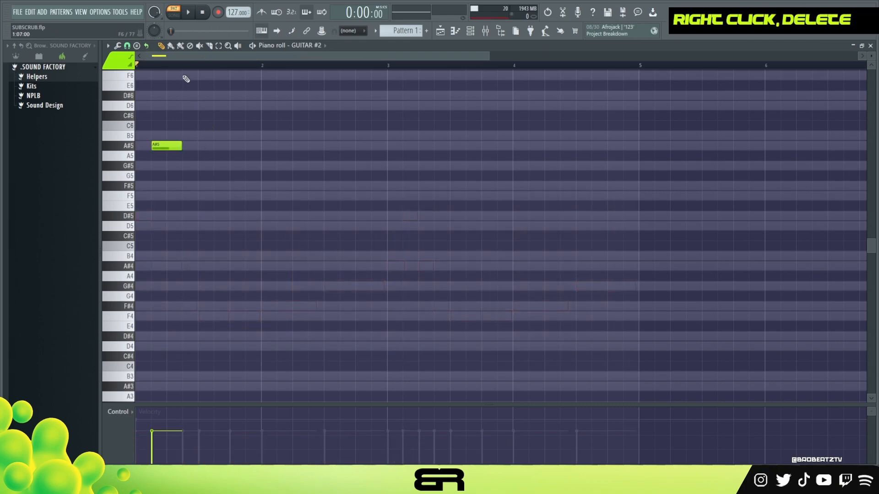
Move the A#5 note to the start of bar 1, raise its velocity to about 91% and audition it
{"action": "key", "text": "space"}
{"action": "key", "text": "space"}
{"action": "left_click_drag", "start_coordinate": [165, 145], "coordinate": [149, 146]}
{"action": "key", "text": "space"}
{"action": "key", "text": "space"}
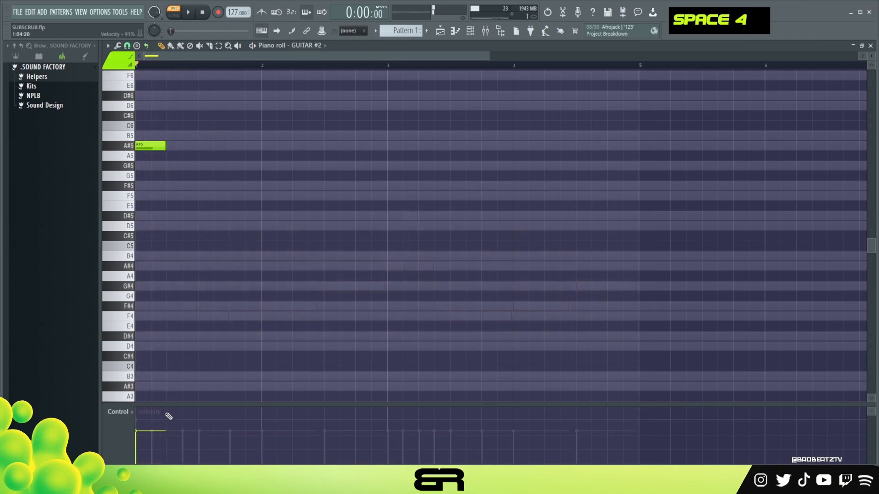
{"action": "key", "text": "space"}
{"action": "key", "text": "space"}
{"action": "key", "text": "space"}
{"action": "key", "text": "space"}
Add a second A#5 on beat 2 followed by a descending G#5, F#5, F5, D#5 run, and play it
{"action": "scroll", "coordinate": [190, 58], "scroll_direction": "up", "scroll_amount": 3}
{"action": "left_click_drag", "start_coordinate": [189, 144], "coordinate": [242, 149]}
{"action": "left_click", "coordinate": [166, 148], "text": "ctrl"}
{"action": "left_click", "coordinate": [230, 166]}
{"action": "left_click", "coordinate": [259, 186]}
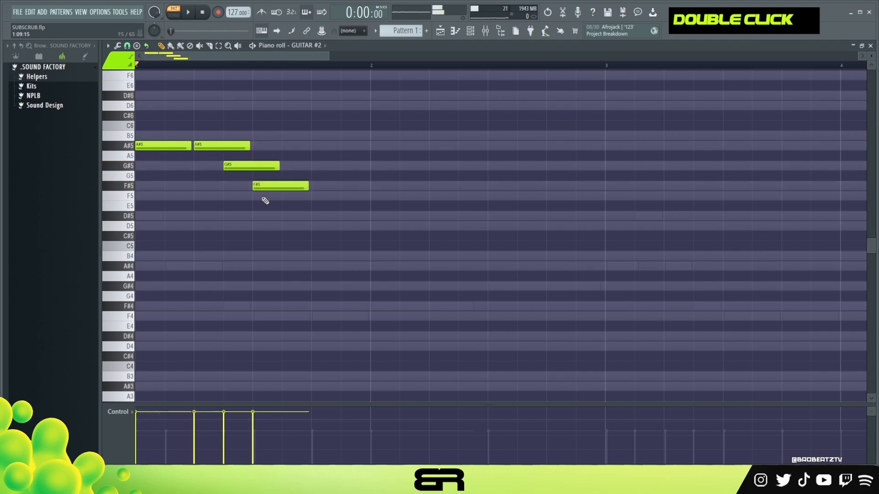
{"action": "left_click", "coordinate": [316, 216]}
{"action": "key", "text": "space"}
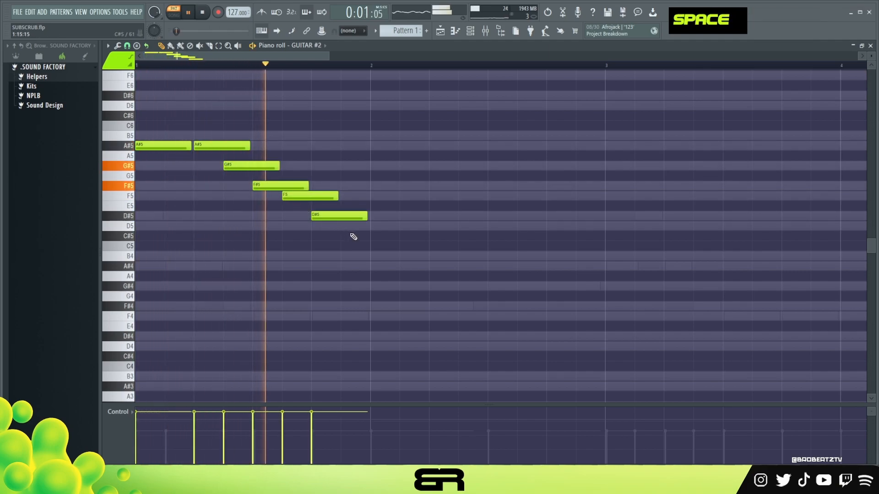
{"action": "key", "text": "space"}
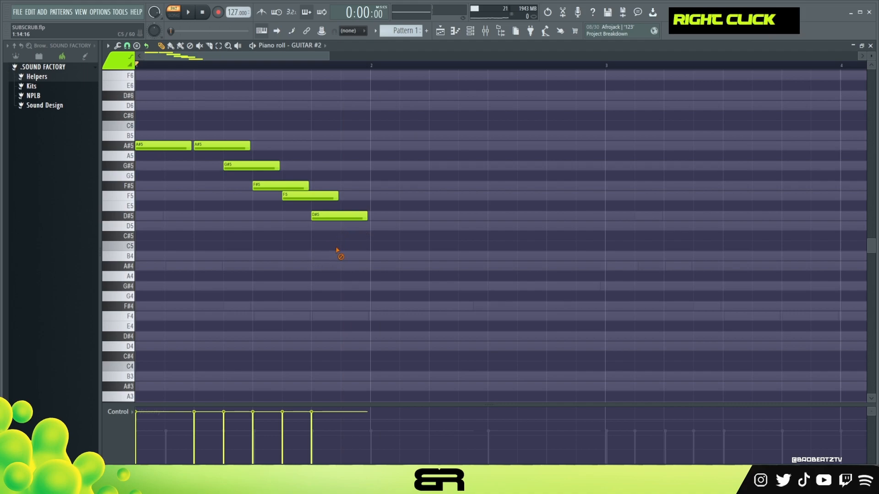
Rework the descending run so G#5 and F5 fall on beat 3, F#5 half a beat later, and another F5 on beat 4
{"action": "left_click", "coordinate": [273, 162], "text": "ctrl"}
{"action": "left_click_drag", "start_coordinate": [273, 162], "coordinate": [272, 198]}
{"action": "key", "text": "space"}
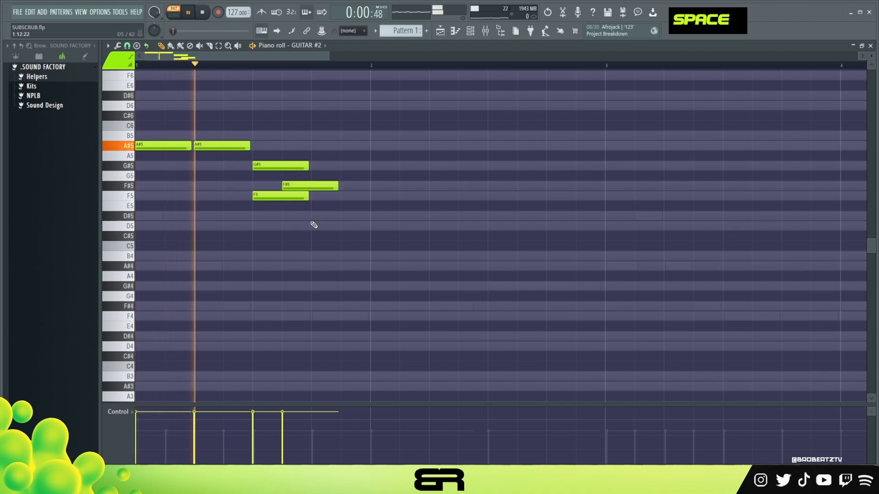
{"action": "left_click", "coordinate": [318, 195]}
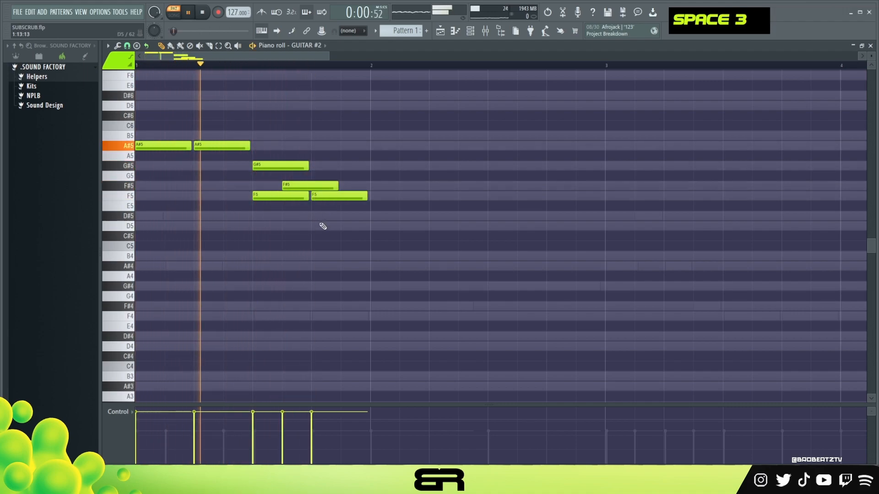
{"action": "key", "text": "space"}
Add a D#5 half a beat after beat 4 of bar 1, extend it into bar 2 and play the phrase
{"action": "left_click", "coordinate": [343, 216]}
{"action": "key", "text": "space"}
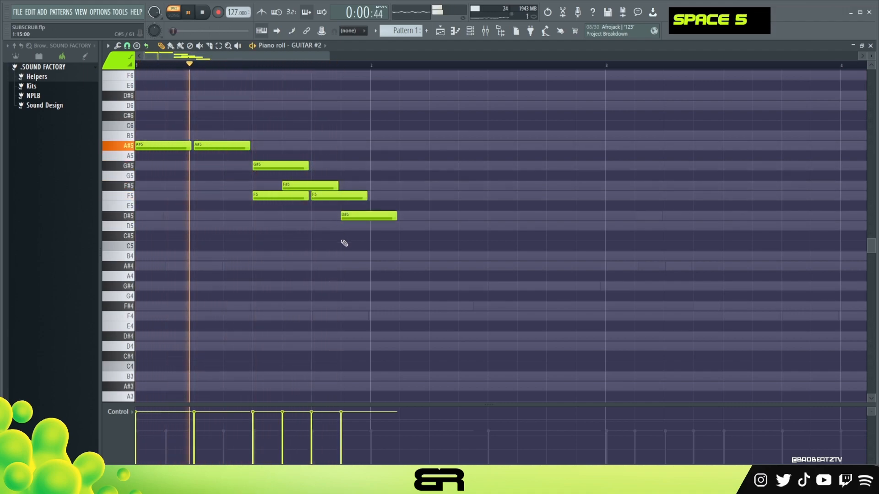
{"action": "left_click_drag", "start_coordinate": [396, 217], "coordinate": [415, 218]}
{"action": "key", "text": "space"}
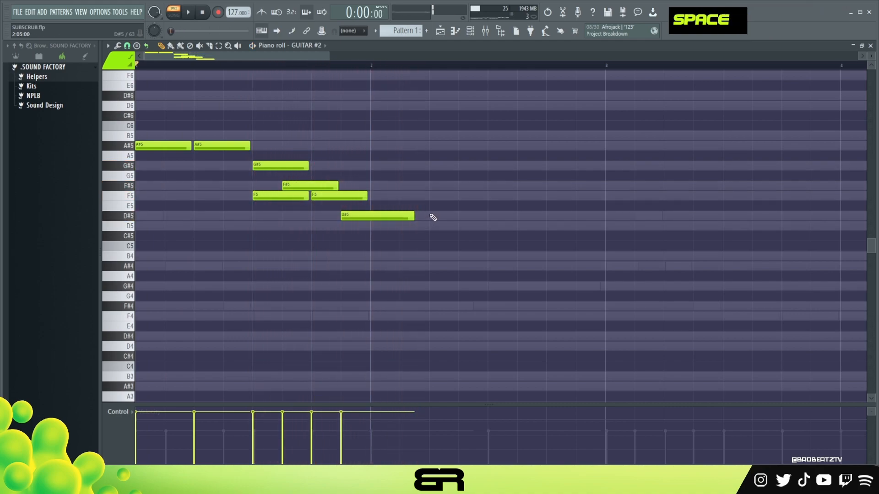
Add a D#5 on beat 2 and an F5 half a beat after beat 3 in bar 2, and lengthen both
{"action": "left_click", "coordinate": [432, 216]}
{"action": "key", "text": "space"}
{"action": "left_click_drag", "start_coordinate": [372, 195], "coordinate": [343, 199]}
{"action": "left_click_drag", "start_coordinate": [341, 197], "coordinate": [546, 200]}
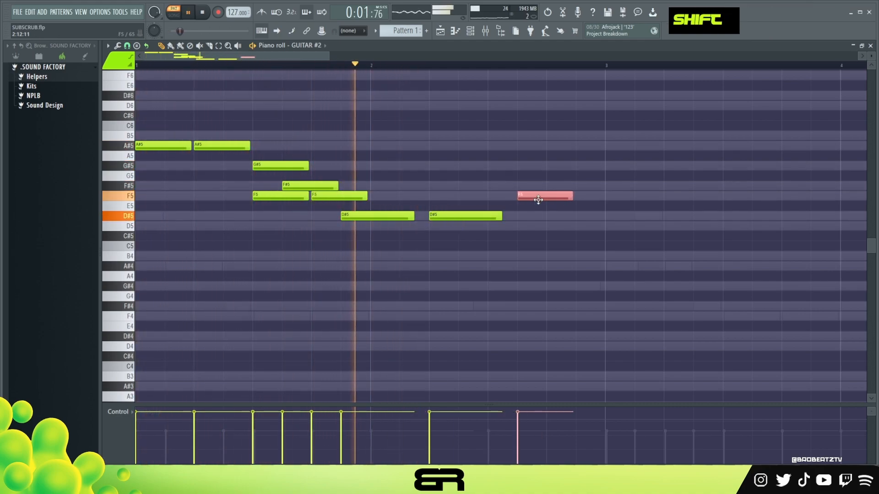
{"action": "right_click", "coordinate": [534, 219]}
{"action": "key", "text": "space"}
{"action": "left_click_drag", "start_coordinate": [572, 195], "coordinate": [592, 197]}
{"action": "left_click_drag", "start_coordinate": [500, 214], "coordinate": [506, 215]}
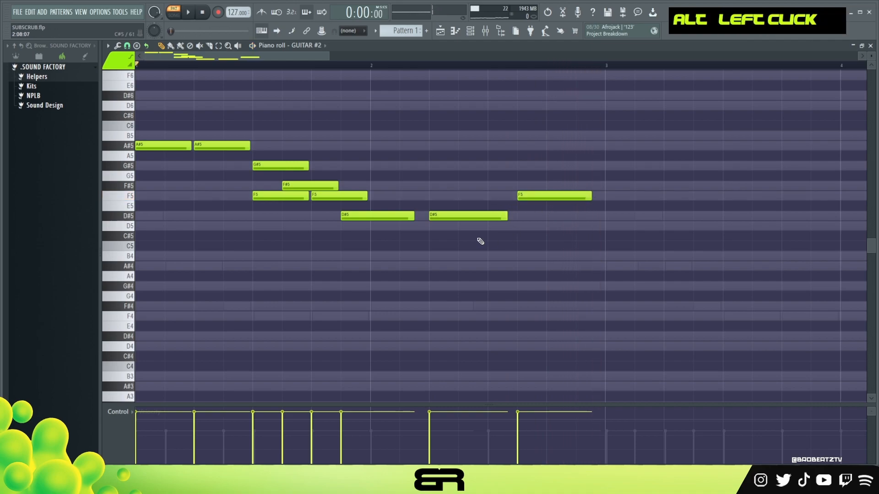
Nudge bar 1's second A#5, last F5 and closing D#5 slightly later in time while playing the phrase
{"action": "left_click", "coordinate": [361, 215], "text": "ctrl"}
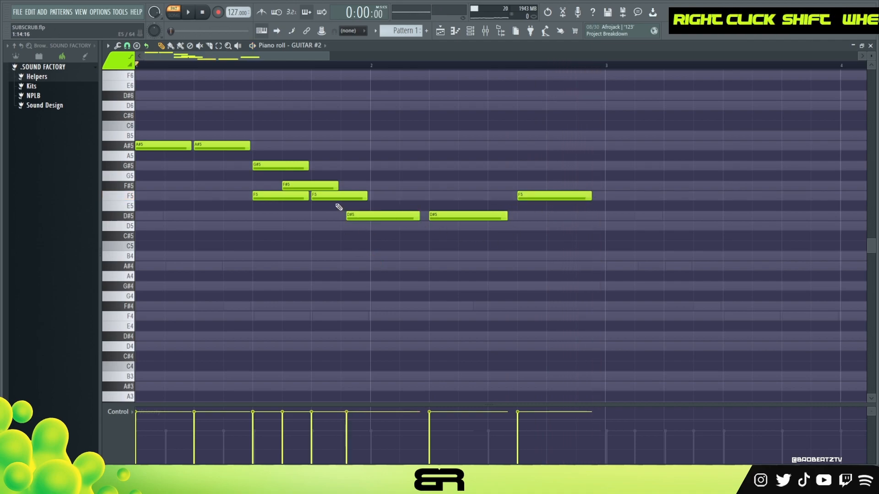
{"action": "scroll", "coordinate": [284, 169], "scroll_direction": "down", "scroll_amount": 3}
{"action": "key", "text": "space"}
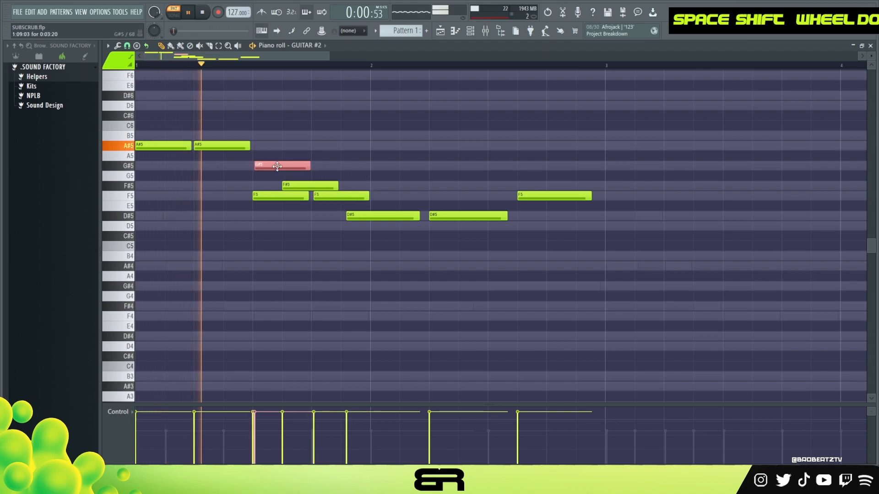
{"action": "scroll", "coordinate": [225, 148], "scroll_direction": "down", "scroll_amount": 3}
{"action": "scroll", "coordinate": [275, 166], "scroll_direction": "up", "scroll_amount": 3}
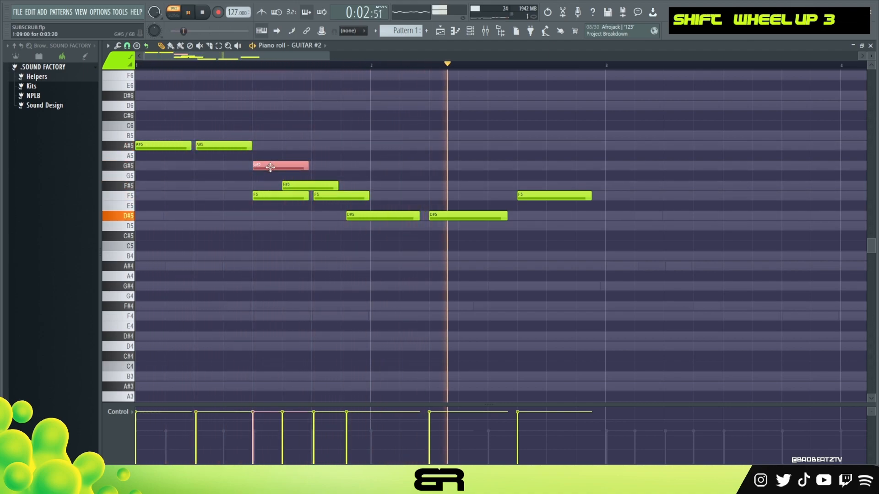
{"action": "left_click", "coordinate": [364, 197], "text": "ctrl"}
{"action": "scroll", "coordinate": [368, 216], "scroll_direction": "up", "scroll_amount": 2}
{"action": "right_click", "coordinate": [408, 283]}
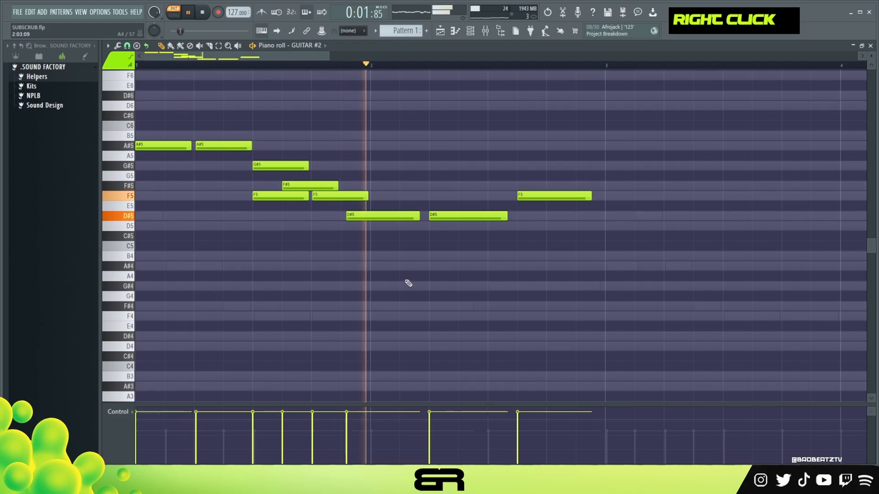
Nudge the last D#5 of bar 1 and the D#5 of bar 2 slightly earlier in time while playing the phrase
{"action": "key", "text": "ctrl+a"}
{"action": "key", "text": "space"}
{"action": "scroll", "coordinate": [378, 214], "scroll_direction": "up", "scroll_amount": 4, "text": "shift"}
{"action": "key", "text": "space"}
{"action": "left_click", "coordinate": [445, 216], "text": "ctrl"}
{"action": "scroll", "coordinate": [445, 215], "scroll_direction": "up", "scroll_amount": 1, "text": "shift"}
{"action": "right_click", "coordinate": [467, 255]}
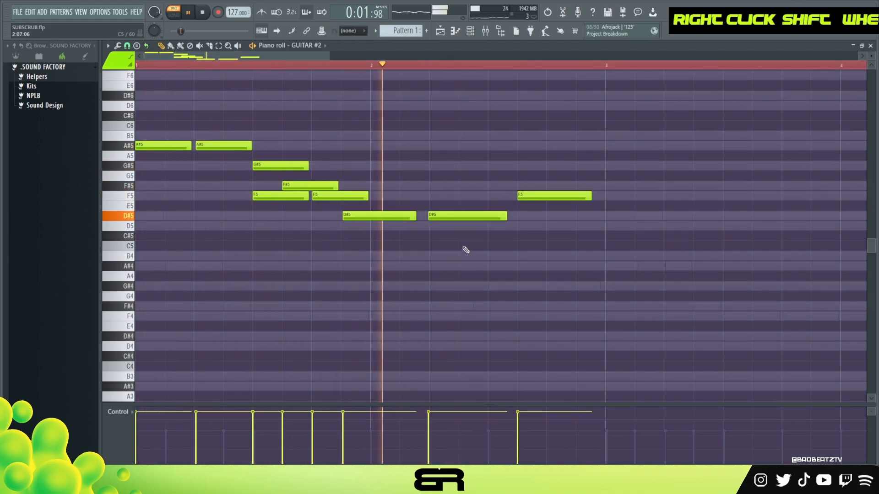
Duplicate the whole two-bar phrase into bars 3 and 4 and raise the copy's last note to F#5
{"action": "key", "text": "space"}
{"action": "key", "text": "ctrl+a"}
{"action": "left_click_drag", "start_coordinate": [163, 146], "coordinate": [611, 163]}
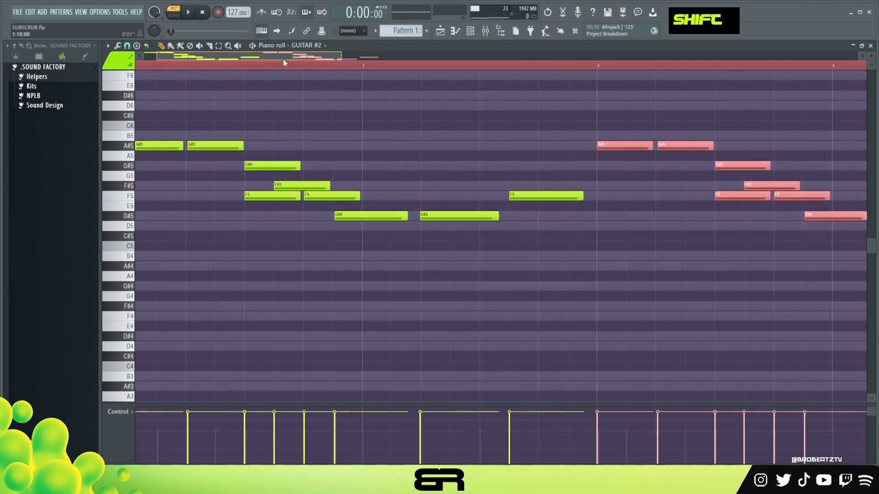
{"action": "left_click_drag", "start_coordinate": [276, 57], "coordinate": [403, 83]}
{"action": "right_click", "coordinate": [402, 82]}
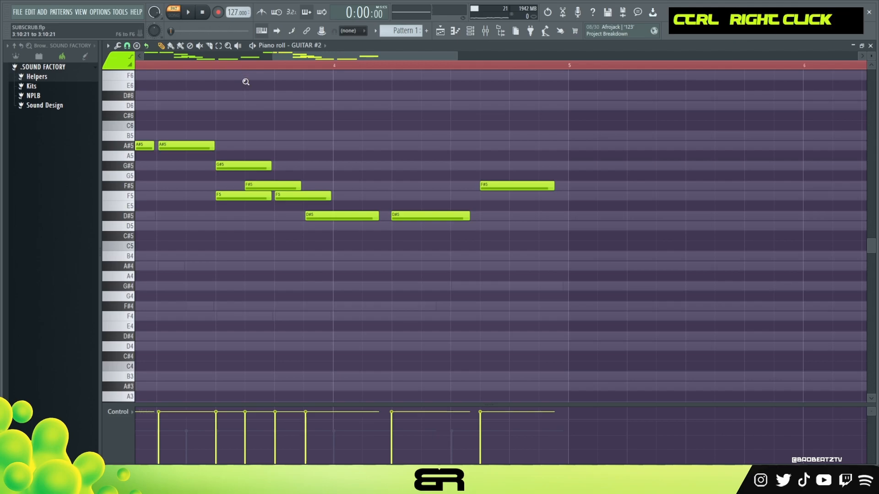
{"action": "right_click", "coordinate": [246, 82], "text": "ctrl"}
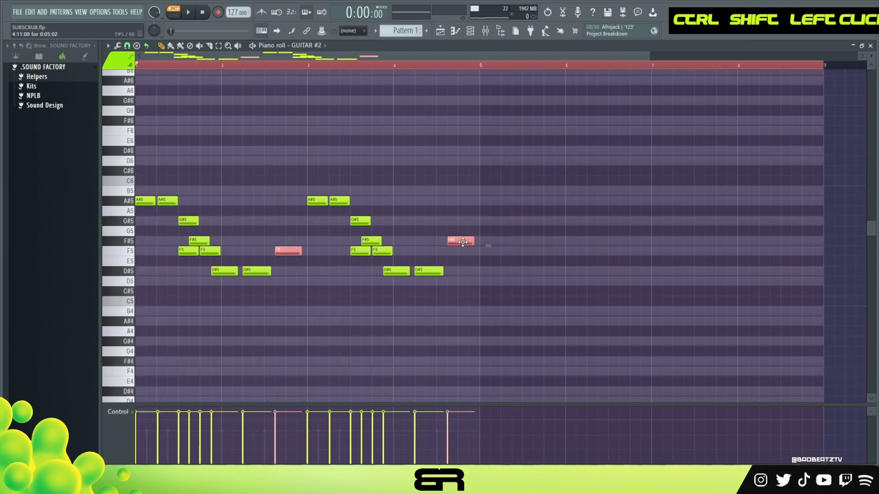
Try the closing F5 and F#5 half a beat earlier, move both back and play the four bars
{"action": "left_click_drag", "start_coordinate": [463, 242], "coordinate": [453, 242]}
{"action": "key", "text": "space"}
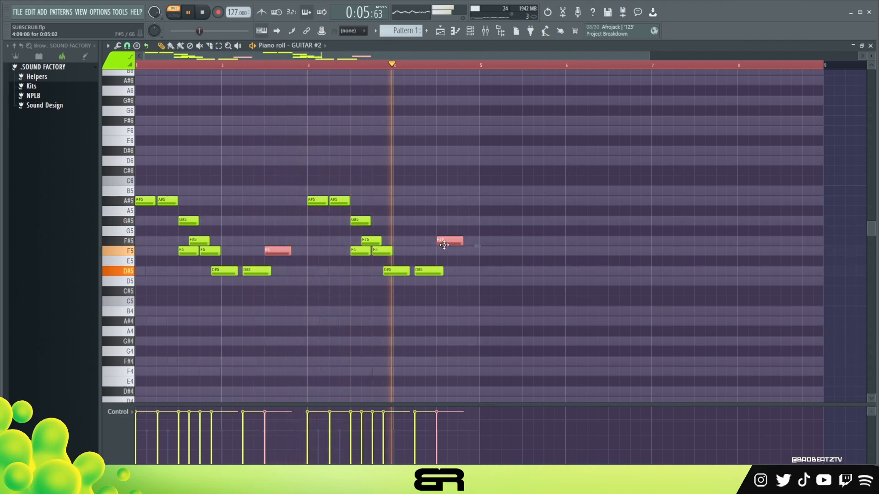
{"action": "left_click_drag", "start_coordinate": [445, 245], "coordinate": [456, 245]}
{"action": "key", "text": "space"}
{"action": "key", "text": "space"}
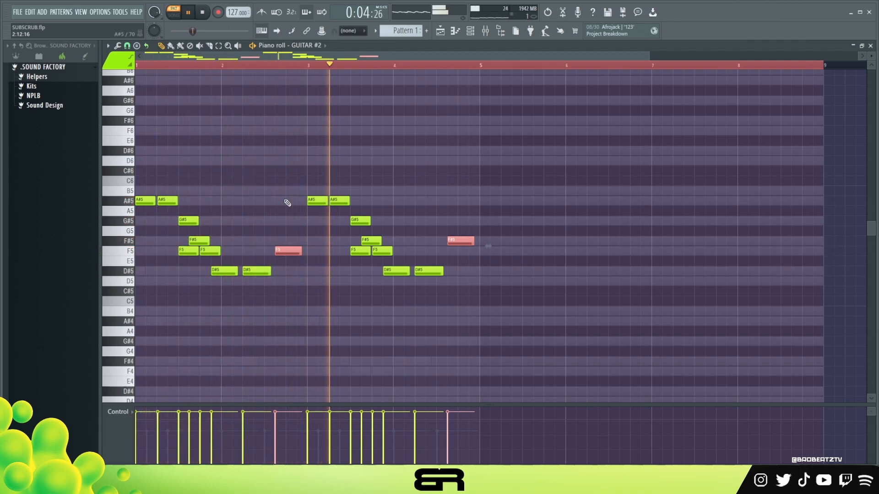
{"action": "right_click", "coordinate": [326, 251]}
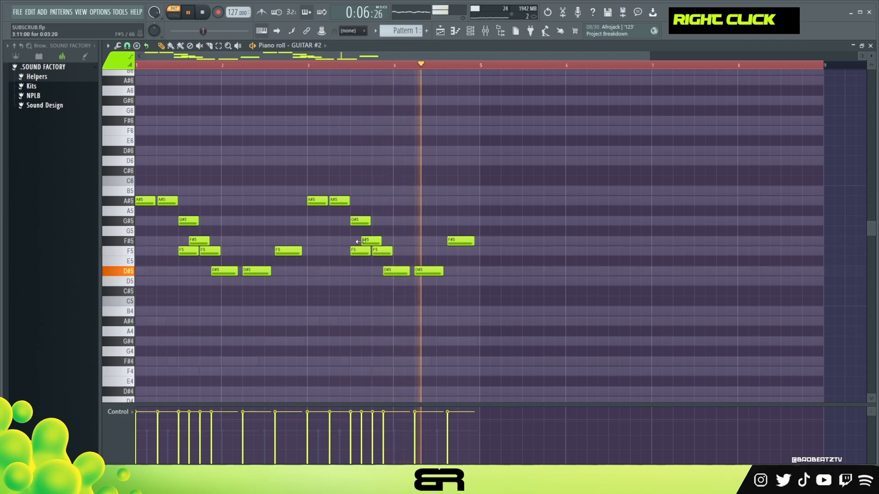
{"action": "key", "text": "space"}
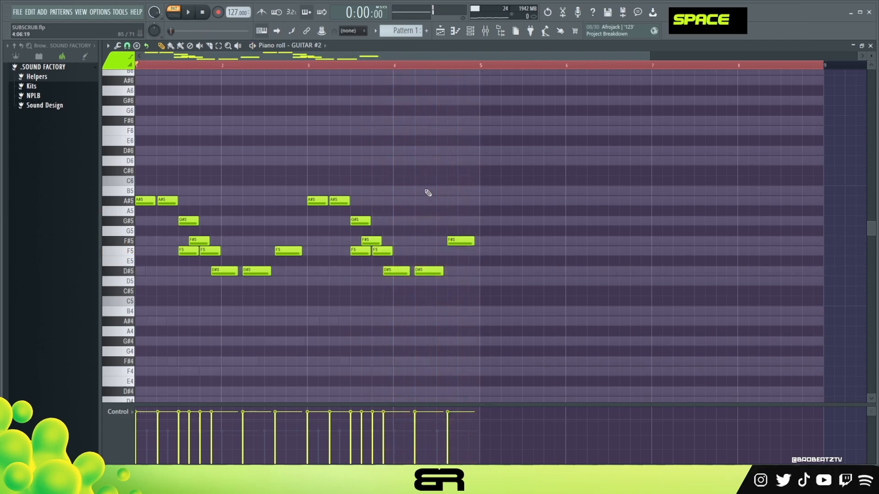
Try the closing F5 and F#5 on beat 3 of their bars and select the four-bar range
{"action": "left_click", "coordinate": [463, 240], "text": "ctrl"}
{"action": "left_click_drag", "start_coordinate": [286, 242], "coordinate": [287, 244]}
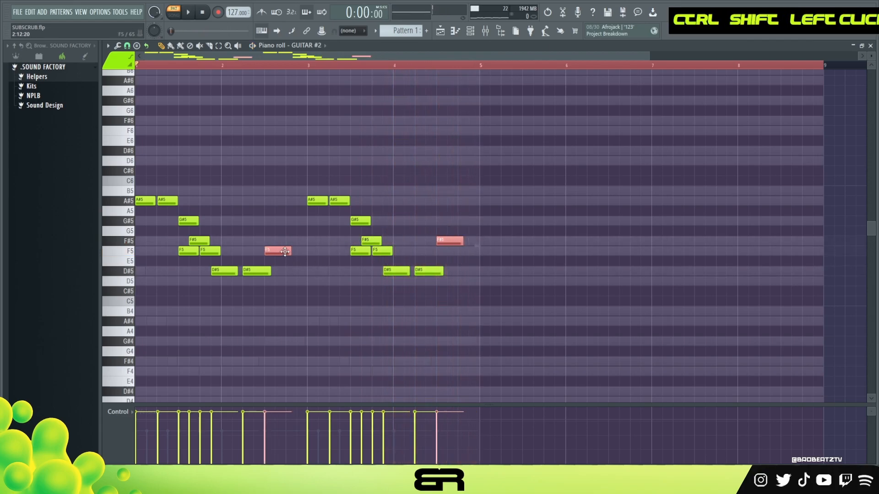
{"action": "right_click", "coordinate": [482, 160]}
{"action": "double_click", "coordinate": [481, 67]}
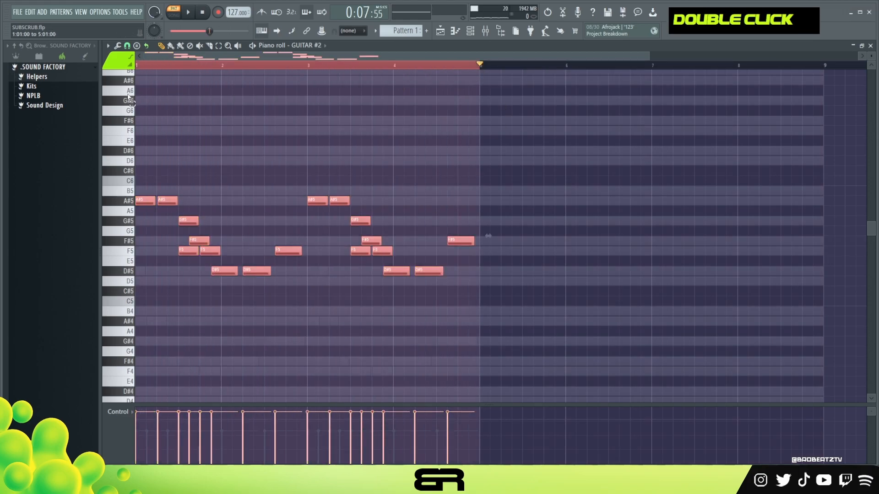
{"action": "left_click", "coordinate": [157, 66]}
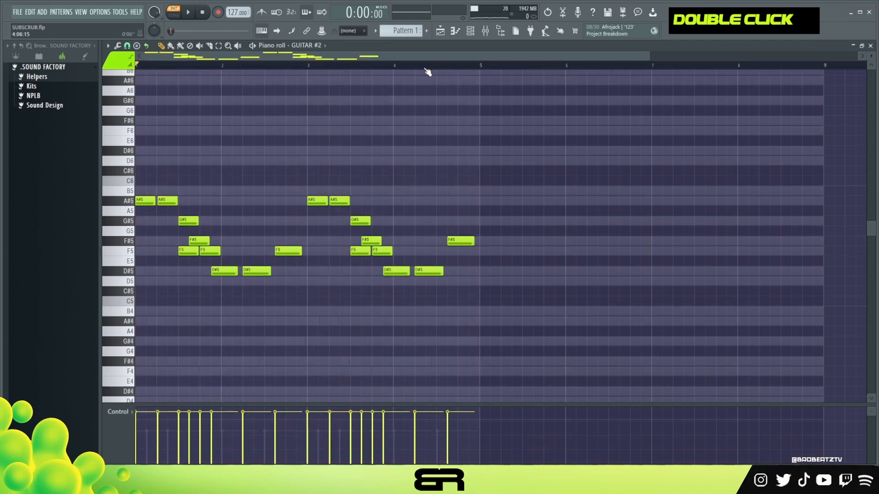
Move the closing F5 of bar 2 and F#5 of bar 4 to beat 3 of their bars
{"action": "scroll", "coordinate": [427, 72], "scroll_direction": "up", "scroll_amount": 3}
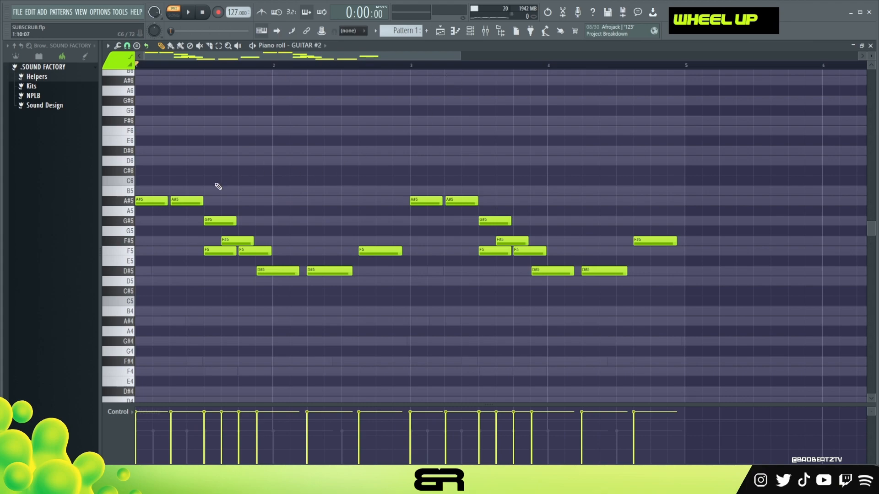
{"action": "left_click", "coordinate": [189, 202], "text": "ctrl"}
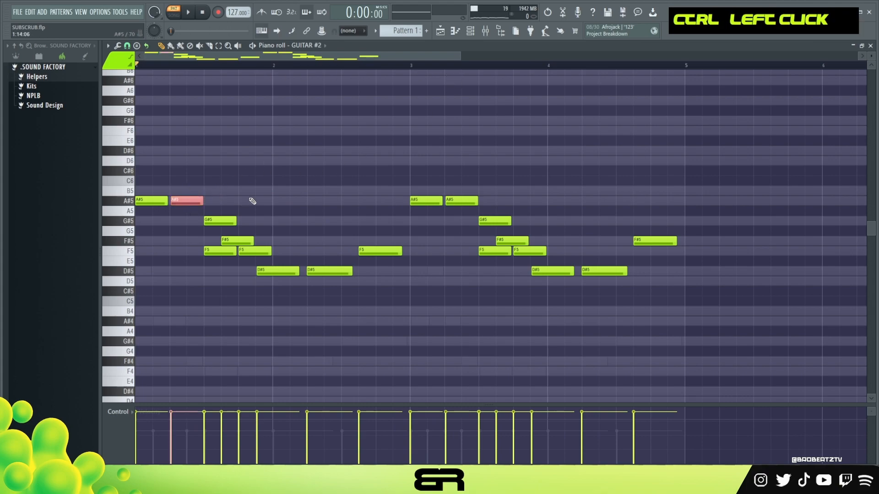
{"action": "left_click_drag", "start_coordinate": [146, 188], "coordinate": [642, 313], "text": "ctrl"}
{"action": "left_click", "coordinate": [611, 283], "text": "ctrl"}
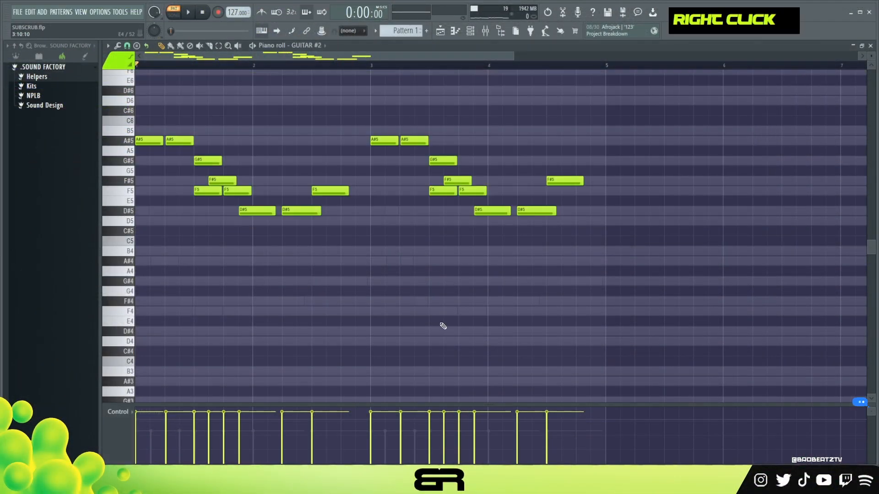
{"action": "left_click_drag", "start_coordinate": [362, 212], "coordinate": [316, 189], "text": "ctrl"}
{"action": "left_click", "coordinate": [330, 188], "text": "ctrl"}
{"action": "left_click_drag", "start_coordinate": [547, 171], "coordinate": [556, 180], "text": "ctrl+shift"}
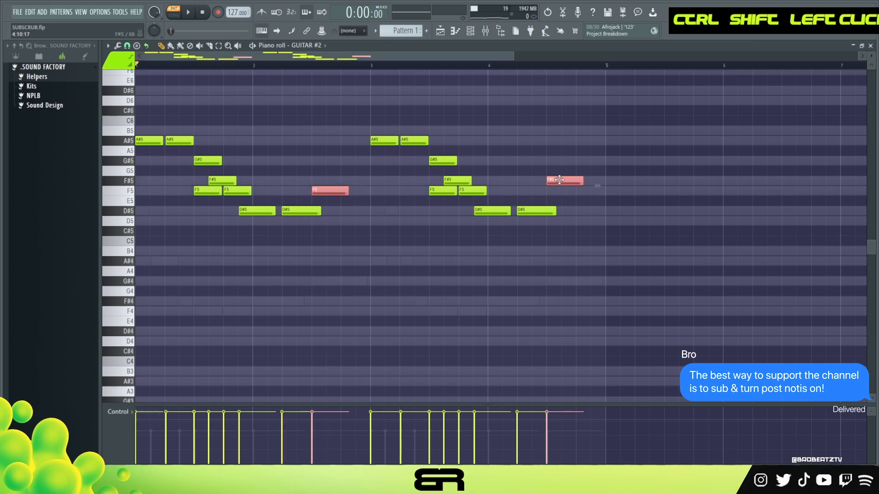
Try adding two G#5 notes in bar 2, on beat 2 and half a beat after beat 3, and raise them to C#6
{"action": "left_click_drag", "start_coordinate": [338, 177], "coordinate": [324, 218], "text": "ctrl"}
{"action": "left_click", "coordinate": [347, 224], "text": "ctrl"}
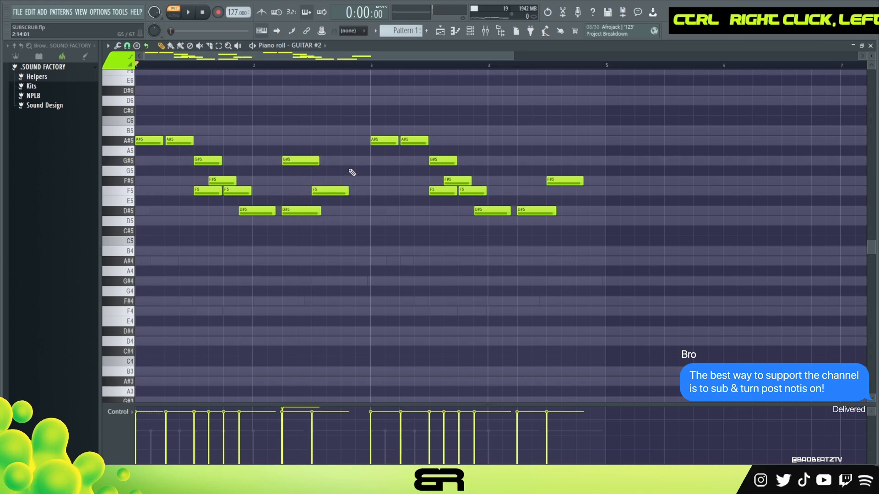
{"action": "right_click", "coordinate": [333, 178]}
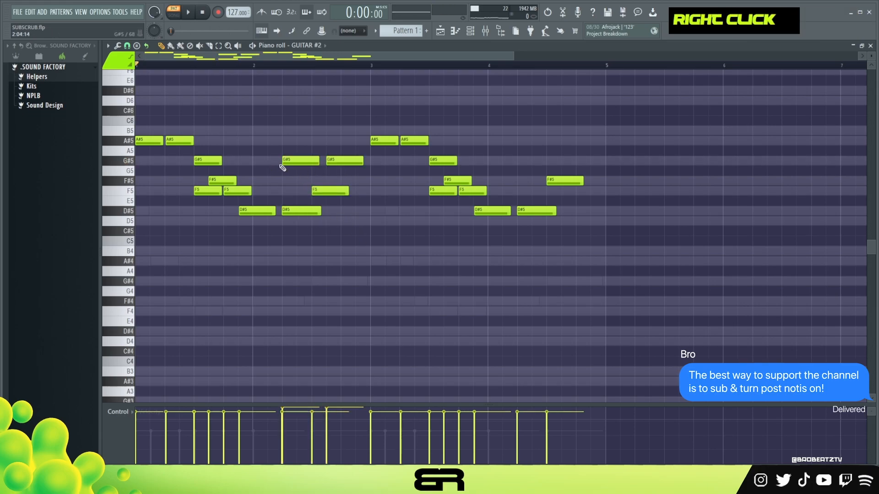
{"action": "left_click_drag", "start_coordinate": [282, 168], "coordinate": [338, 162]}
{"action": "key", "text": "shift+Up"}
{"action": "key", "text": "shift+Up"}
{"action": "scroll", "coordinate": [342, 160], "scroll_direction": "up", "scroll_amount": 3}
{"action": "right_click", "coordinate": [345, 170]}
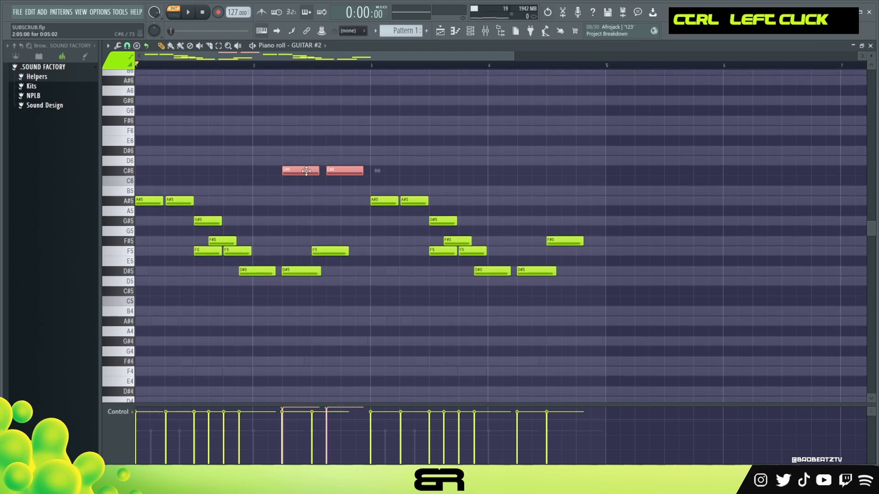
Copy the C#6 notes into bar 1 and delete all of the C#6 notes
{"action": "left_click_drag", "start_coordinate": [301, 167], "coordinate": [153, 168]}
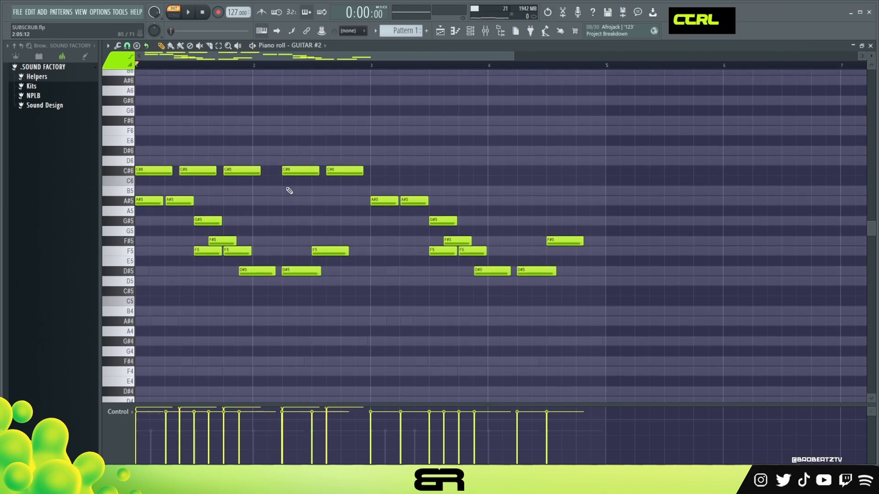
{"action": "left_click_drag", "start_coordinate": [362, 174], "coordinate": [133, 168]}
{"action": "key", "text": "Delete"}
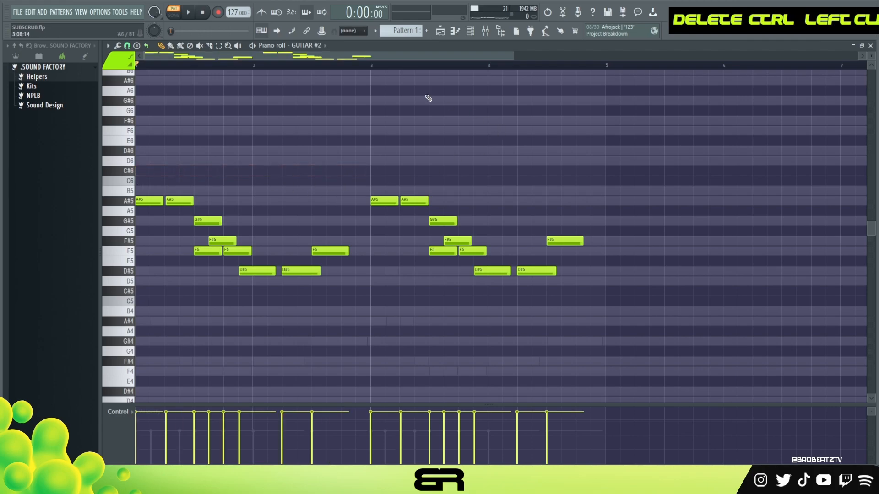
In the first GUITAR channel's piano roll, select bar 1's D#5 and A#4 and bar 2's G#4, and copy them
{"action": "left_click", "coordinate": [472, 33]}
{"action": "left_click", "coordinate": [316, 117]}
{"action": "scroll", "coordinate": [274, 210], "scroll_direction": "down", "scroll_amount": 3}
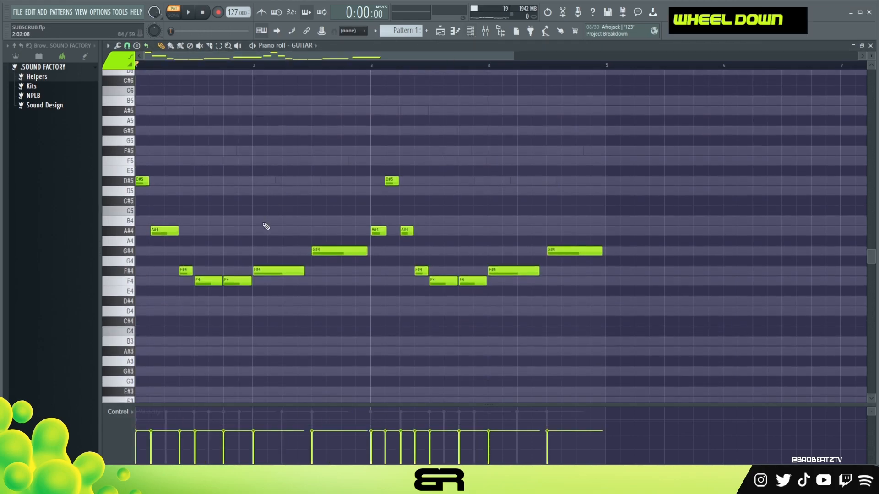
{"action": "left_click_drag", "start_coordinate": [143, 161], "coordinate": [197, 285]}
{"action": "right_click", "coordinate": [222, 321]}
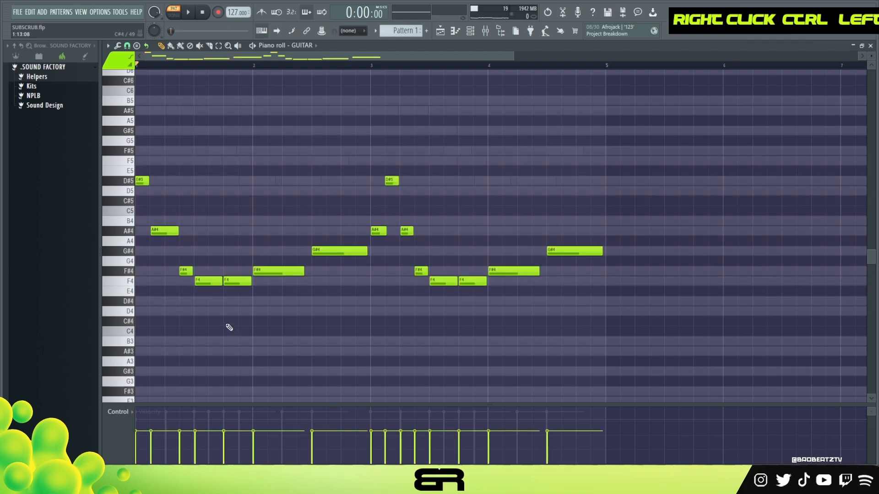
{"action": "left_click", "coordinate": [331, 251], "text": "ctrl+shift"}
{"action": "key", "text": "ctrl+c"}
Open the 808 channel's piano roll and paste the copied guitar notes
{"action": "left_click", "coordinate": [471, 33]}
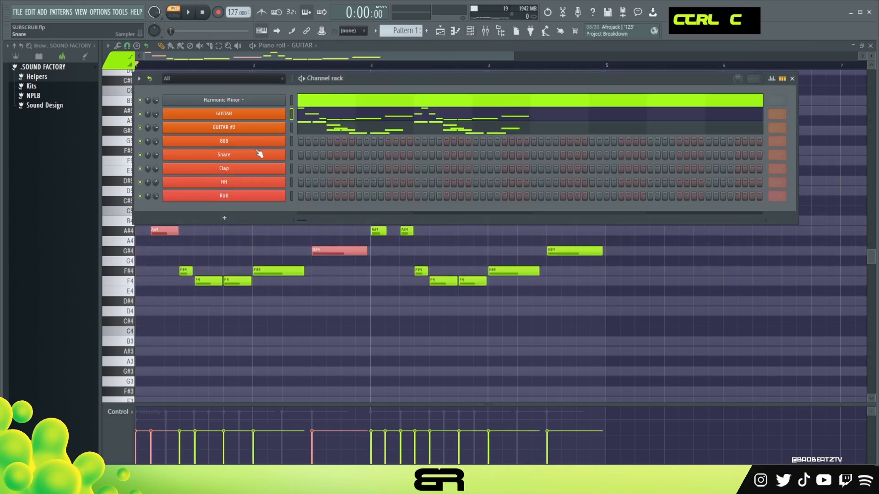
{"action": "key", "text": "F6"}
{"action": "key", "text": "ctrl+v"}
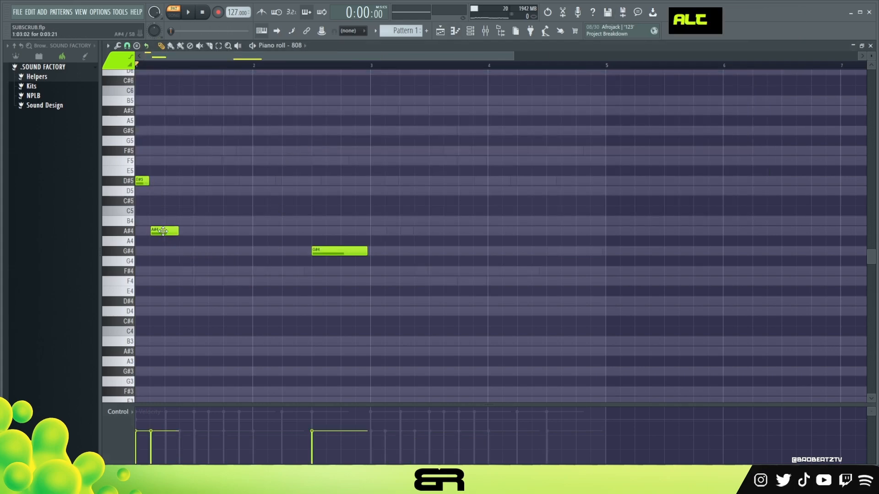
Move the 808's A#4 to half a beat after beat 4 of bar 1 and add another A#4 on beat 2 of bar 2
{"action": "key", "text": "space"}
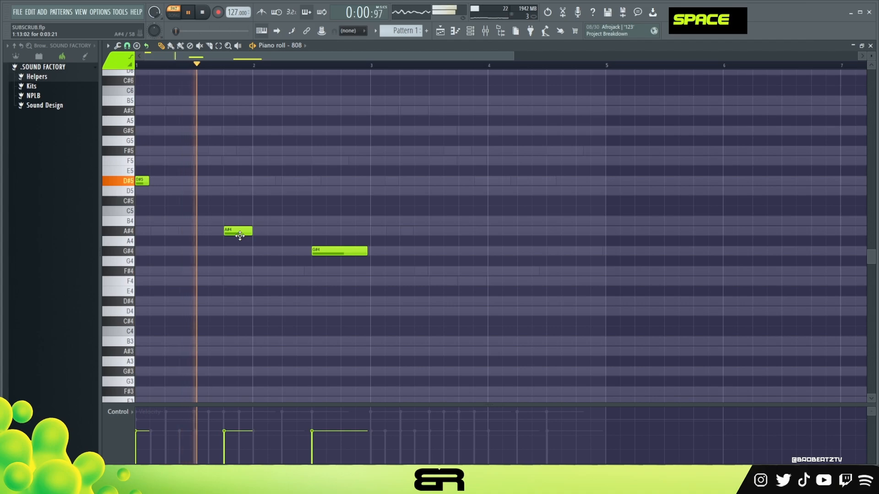
{"action": "left_click_drag", "start_coordinate": [235, 236], "coordinate": [251, 235]}
{"action": "key", "text": "space"}
{"action": "key", "text": "space"}
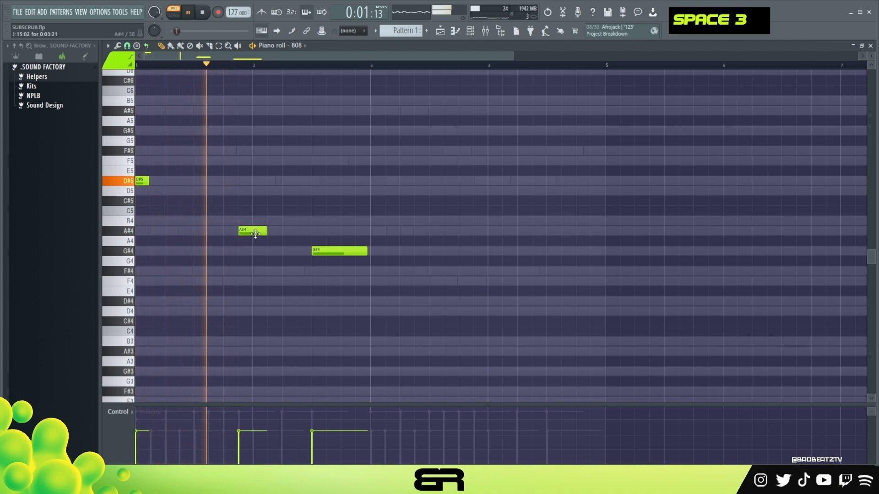
{"action": "left_click", "coordinate": [283, 231]}
{"action": "key", "text": "space"}
{"action": "key", "text": "space"}
Shift the 808's G#4 half a beat later in bar 2, raise it an octave to G#5 and save the project
{"action": "left_click_drag", "start_coordinate": [330, 255], "coordinate": [346, 256]}
{"action": "left_click", "coordinate": [346, 256], "text": "ctrl"}
{"action": "key", "text": "ctrl+Up"}
{"action": "right_click", "coordinate": [355, 255]}
{"action": "key", "text": "ctrl+s"}
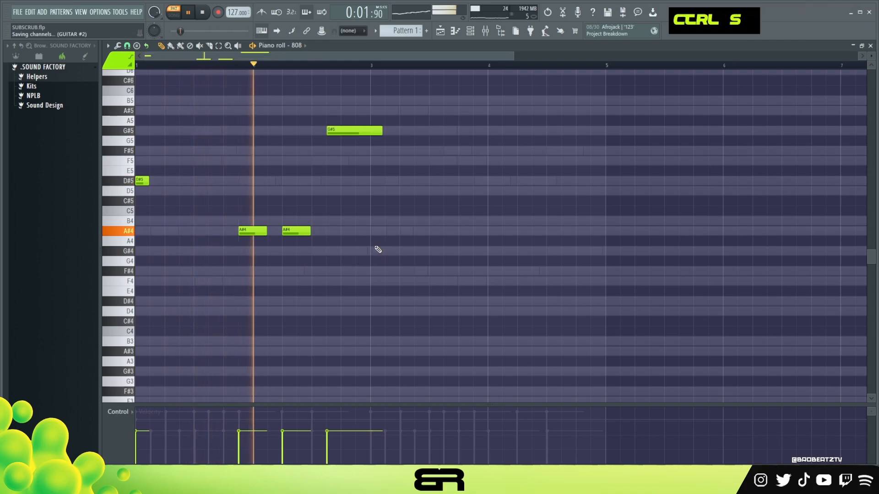
{"action": "key", "text": "ctrl+space"}
{"action": "key", "text": "ctrl+s"}
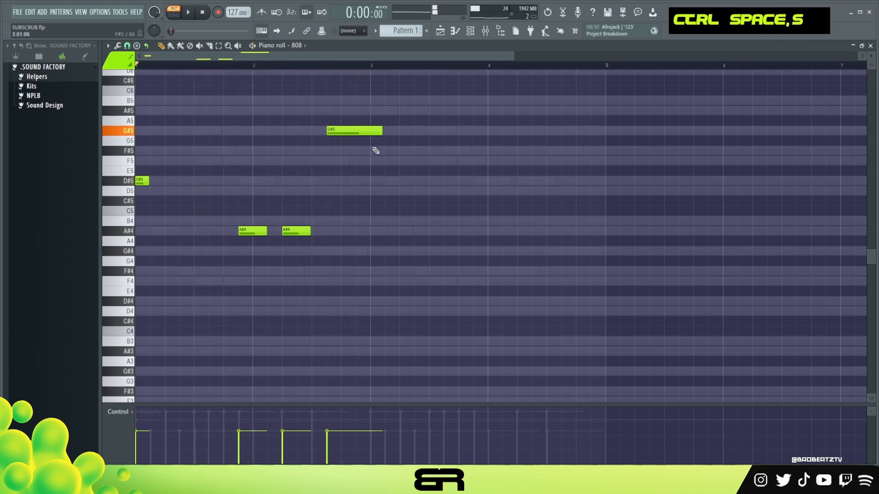
Move the G#5 to beat 3 of bar 2, then quantize all 808 notes and shorten them to half a beat
{"action": "key", "text": "space"}
{"action": "left_click_drag", "start_coordinate": [375, 131], "coordinate": [360, 131]}
{"action": "key", "text": "ctrl+a"}
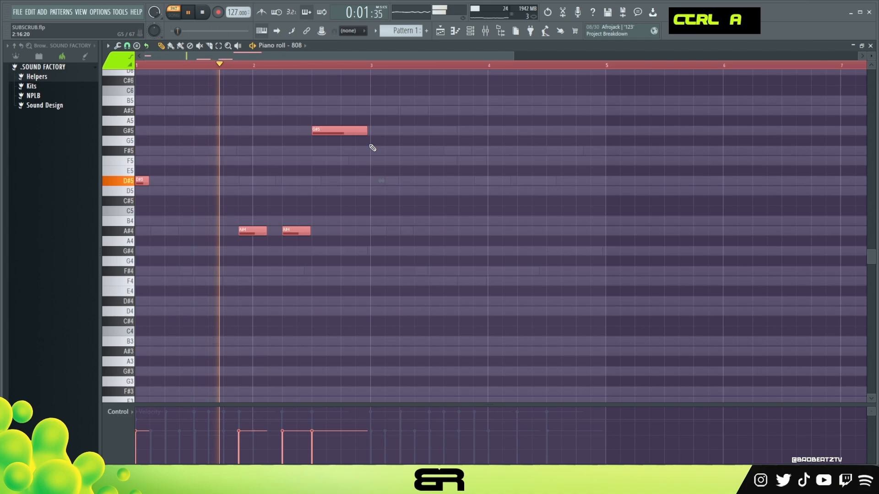
{"action": "key", "text": "ctrl+q"}
{"action": "key", "text": "ctrl+q"}
{"action": "key", "text": "ctrl+q"}
{"action": "key", "text": "shift+d"}
{"action": "right_click", "coordinate": [351, 158]}
{"action": "key", "text": "space"}
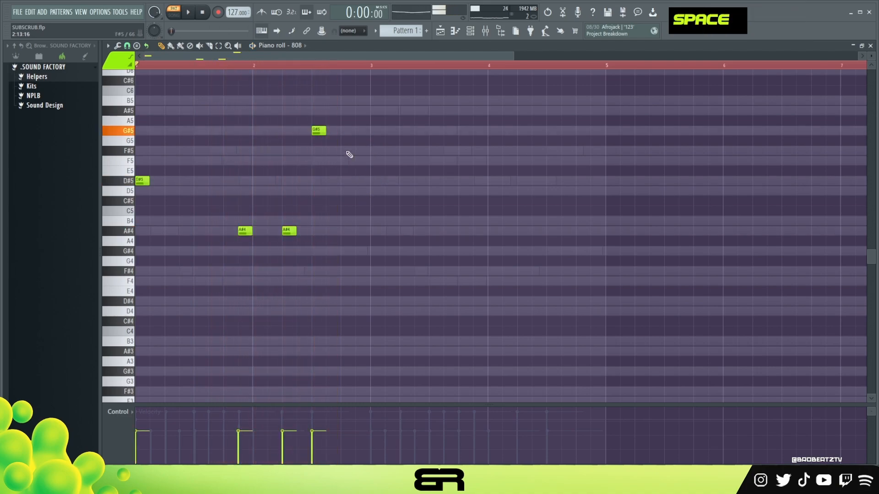
Raise the velocity of all 808 notes to maximum and play the part
{"action": "key", "text": "space"}
{"action": "left_click_drag", "start_coordinate": [323, 133], "coordinate": [332, 134]}
{"action": "key", "text": "space"}
{"action": "scroll", "coordinate": [356, 207], "scroll_direction": "up", "scroll_amount": 9}
{"action": "right_click", "coordinate": [348, 197]}
{"action": "key", "text": "space"}
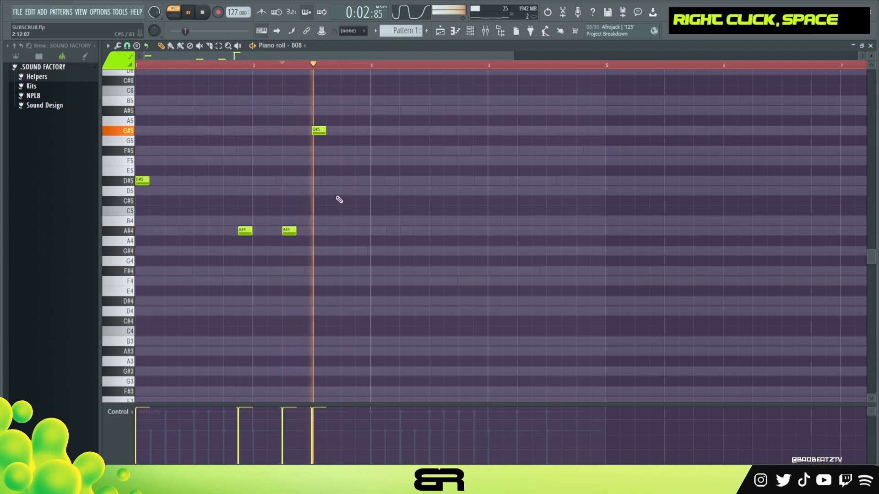
Move the 808's G#5 to half a beat after beat 3 of bar 2 while playing the part
{"action": "key", "text": "space"}
{"action": "key", "text": "space"}
{"action": "left_click_drag", "start_coordinate": [315, 130], "coordinate": [328, 130]}
{"action": "key", "text": "space"}
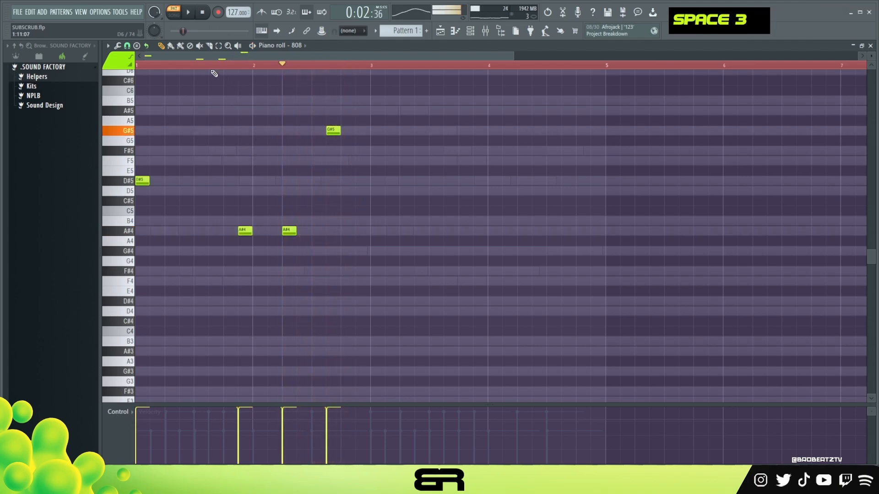
Duplicate the two-bar 808 part into bars 3 and 4 and delete the copied D#5
{"action": "key", "text": "ctrl+a"}
{"action": "left_click_drag", "start_coordinate": [142, 182], "coordinate": [373, 197]}
{"action": "right_click", "coordinate": [372, 198]}
{"action": "right_click", "coordinate": [378, 182]}
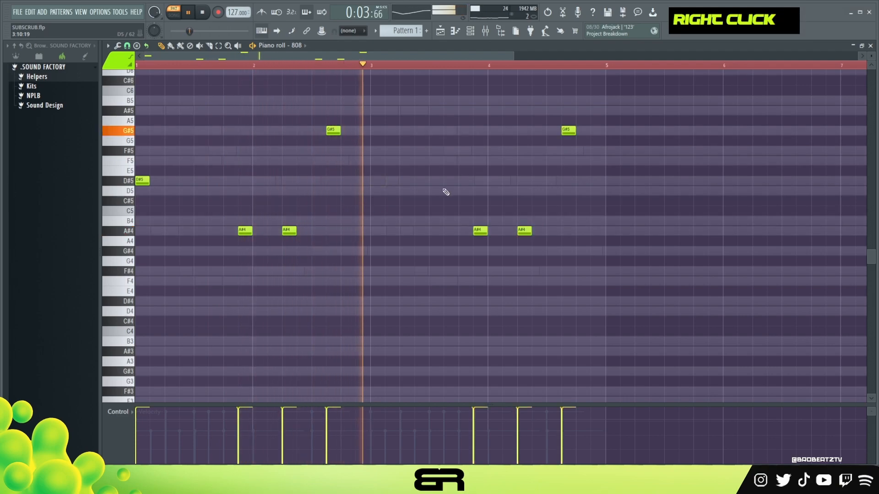
Try a D#5 on beat 4 of bar 3, then delete it and place a D#5 at the start of bar 3
{"action": "left_click", "coordinate": [461, 183]}
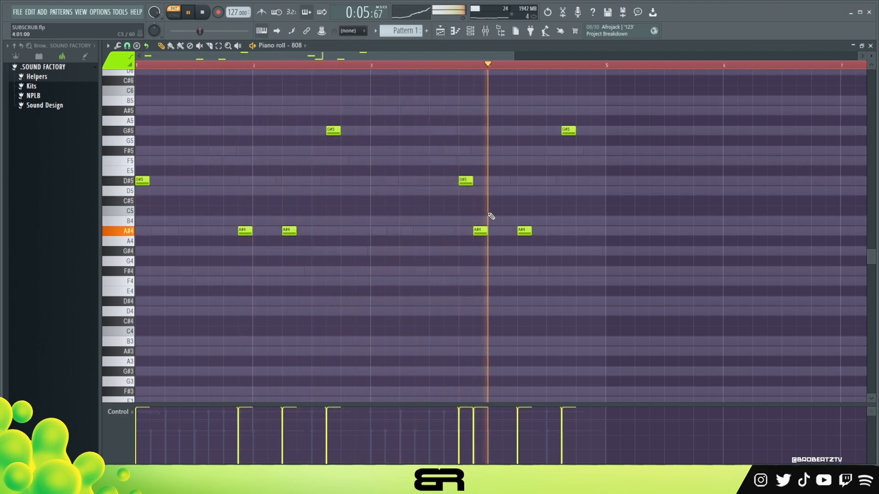
{"action": "left_click", "coordinate": [374, 182]}
{"action": "key", "text": "space"}
{"action": "right_click", "coordinate": [463, 181]}
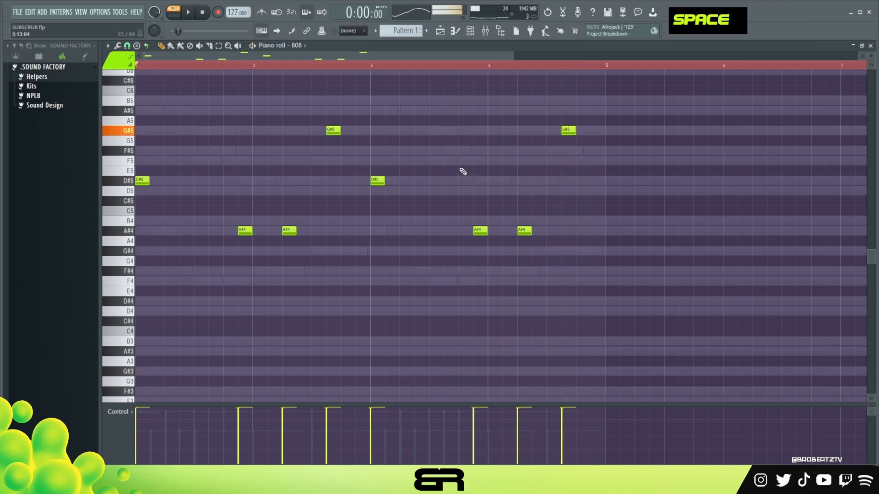
Move the 808's last G#5 to beat 3 of bar 4 and play the part
{"action": "double_click", "coordinate": [357, 67]}
{"action": "key", "text": "space"}
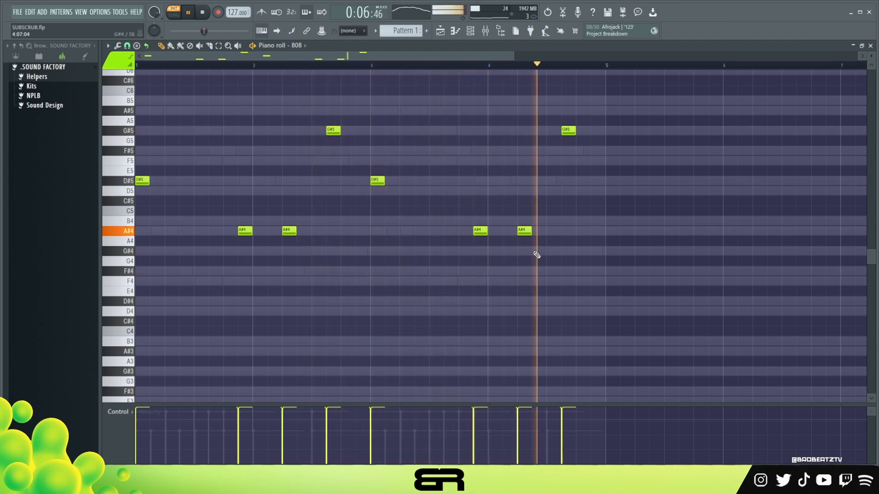
{"action": "key", "text": "space"}
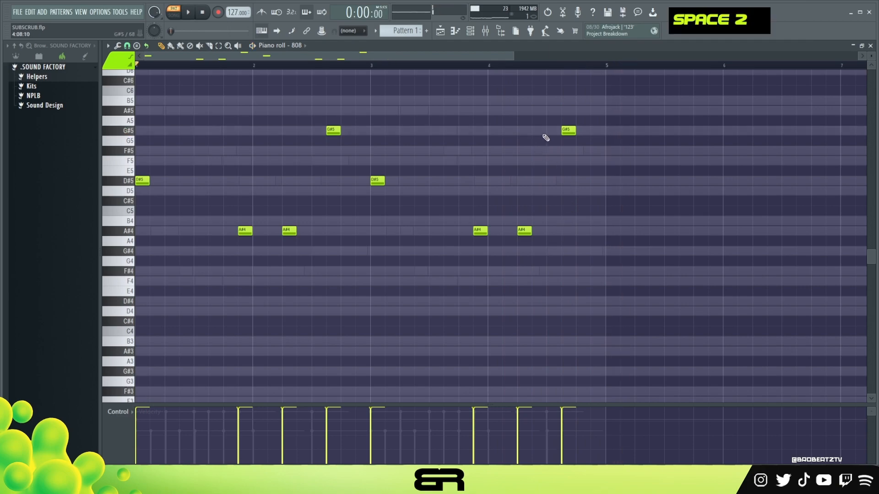
{"action": "key", "text": "space"}
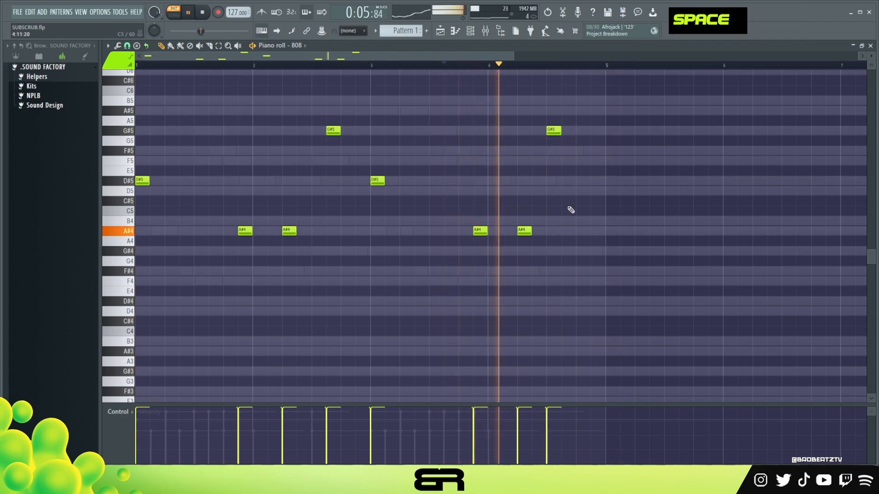
{"action": "key", "text": "ctrl"}
{"action": "key", "text": "space"}
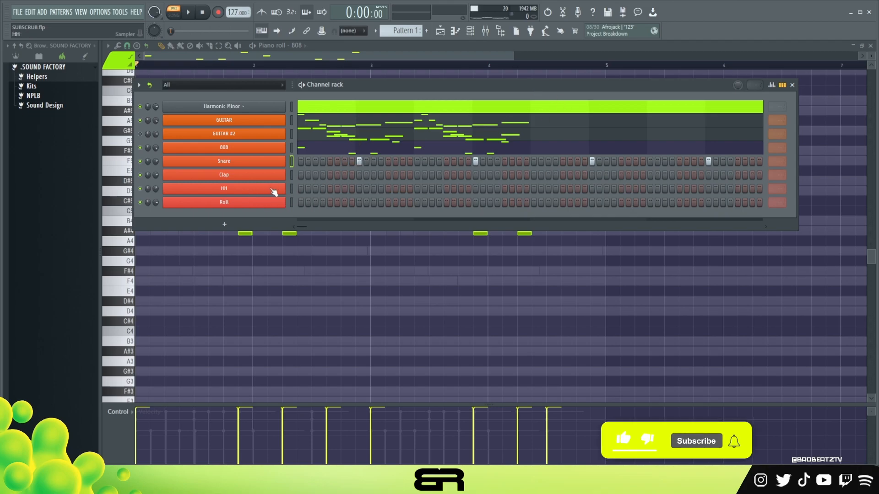
Open the HH channel's piano roll and place four half-beat C5 notes across beats 1 and 2 of bar 1, with softer off-beats
{"action": "key", "text": "space"}
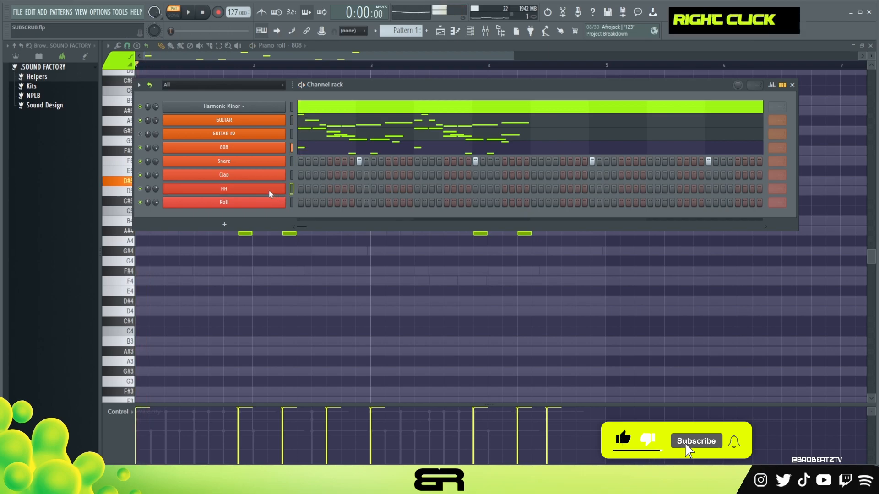
{"action": "left_click", "coordinate": [315, 189]}
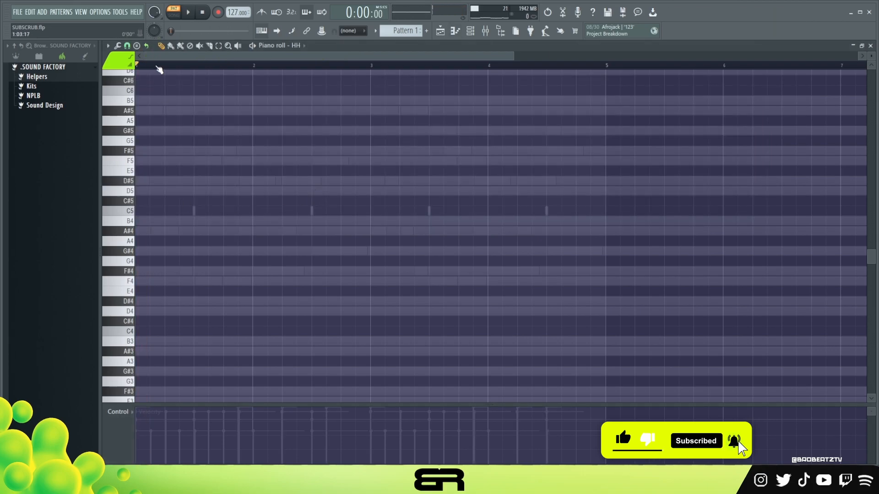
{"action": "scroll", "coordinate": [155, 69], "scroll_direction": "up", "scroll_amount": 3}
{"action": "left_click", "coordinate": [147, 211]}
{"action": "key", "text": "space"}
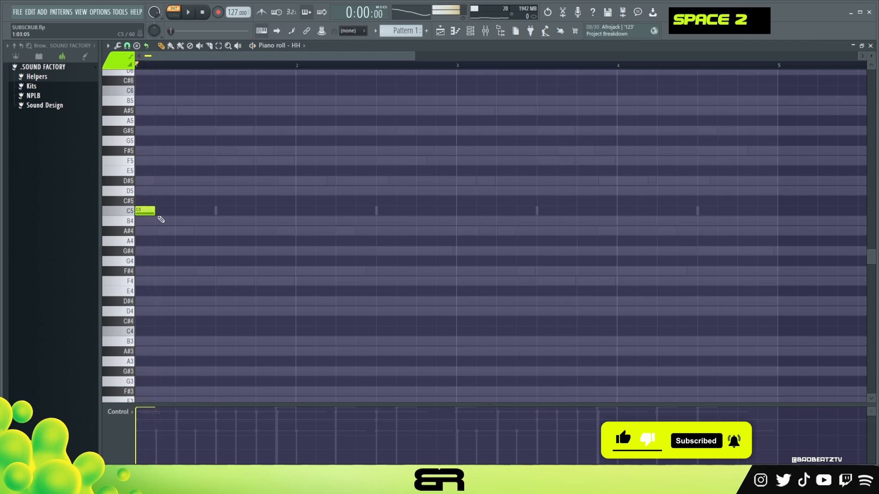
{"action": "left_click", "coordinate": [161, 213]}
{"action": "left_click", "coordinate": [183, 212]}
{"action": "left_click", "coordinate": [203, 211]}
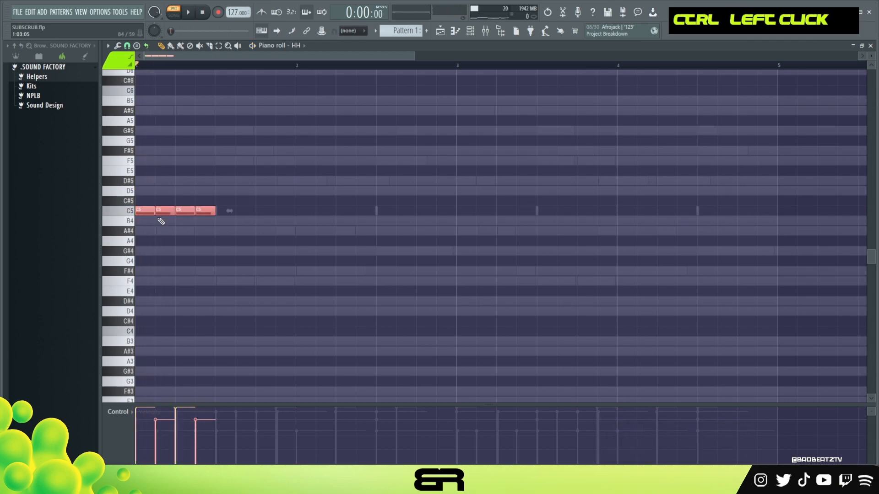
Lower the velocity of the four hi-hat notes together while playing the beat
{"action": "key", "text": "space"}
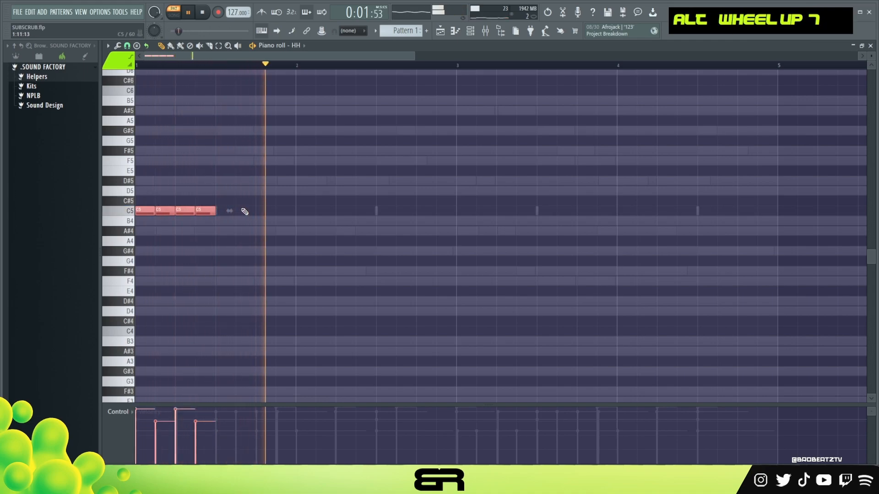
{"action": "scroll", "coordinate": [244, 210], "scroll_direction": "down", "scroll_amount": 1}
{"action": "key", "text": "space"}
{"action": "key", "text": "space"}
{"action": "scroll", "coordinate": [248, 234], "scroll_direction": "up", "scroll_amount": 1}
{"action": "key", "text": "space"}
{"action": "key", "text": "space"}
{"action": "right_click", "coordinate": [226, 229]}
{"action": "key", "text": "space"}
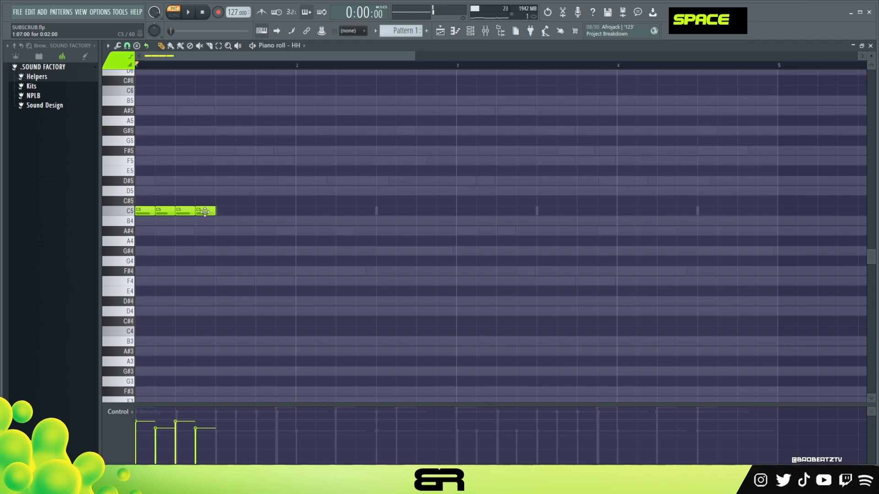
{"action": "key", "text": "space"}
Repeat two half-beat hi-hats on beat 3 of bar 1 and add three quarter-beat C5 notes from beat 4
{"action": "left_click_drag", "start_coordinate": [179, 208], "coordinate": [223, 214]}
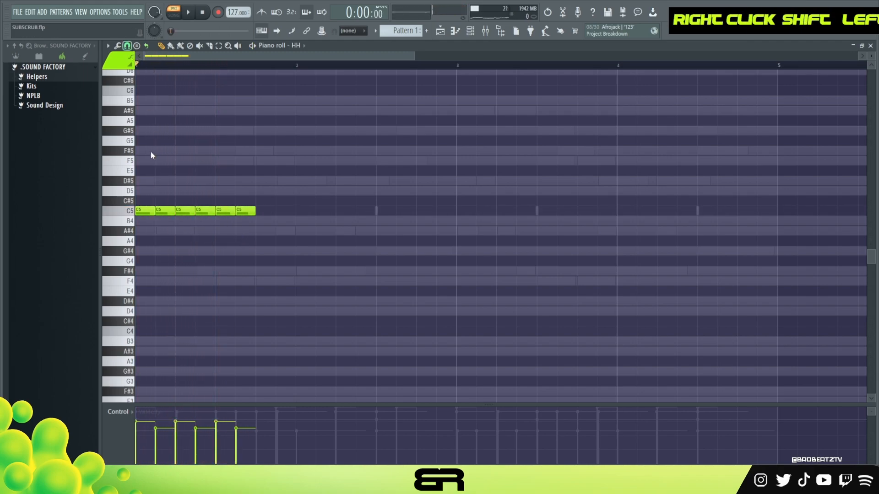
{"action": "left_click", "coordinate": [271, 211]}
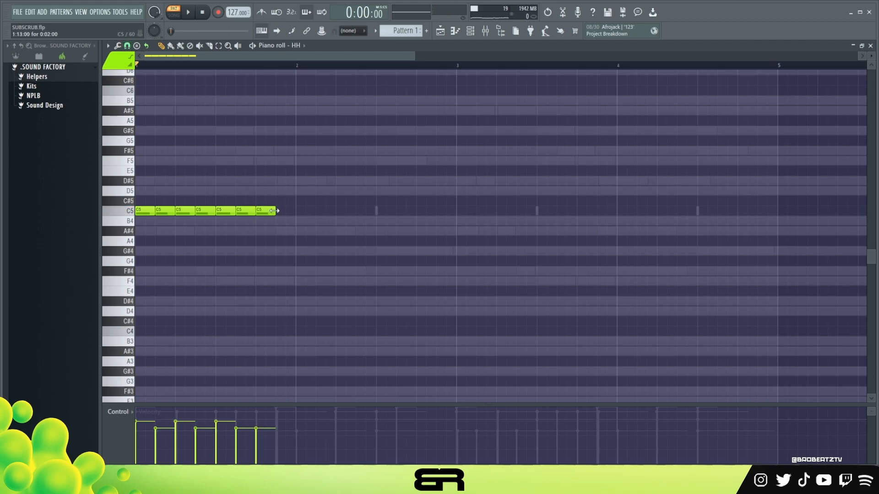
{"action": "left_click_drag", "start_coordinate": [274, 211], "coordinate": [270, 210]}
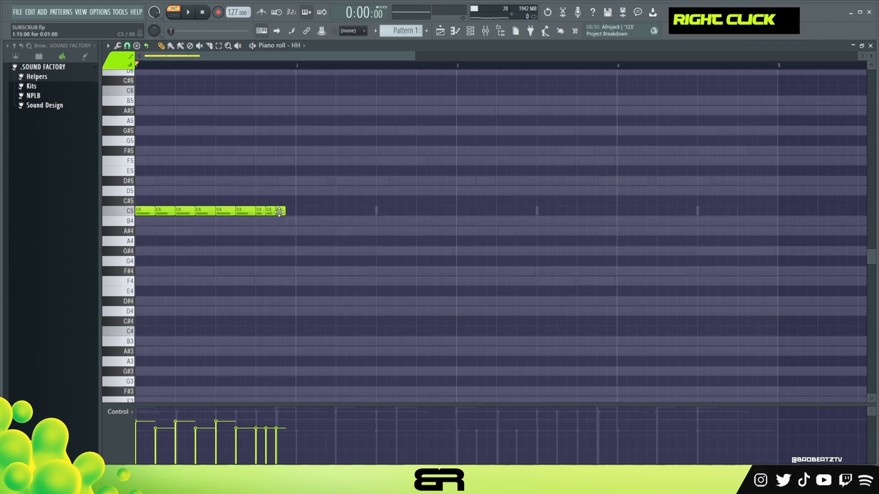
Raise the velocity of the last two short hi-hats in bar 1, the first of them higher, and play the beat
{"action": "key", "text": "space"}
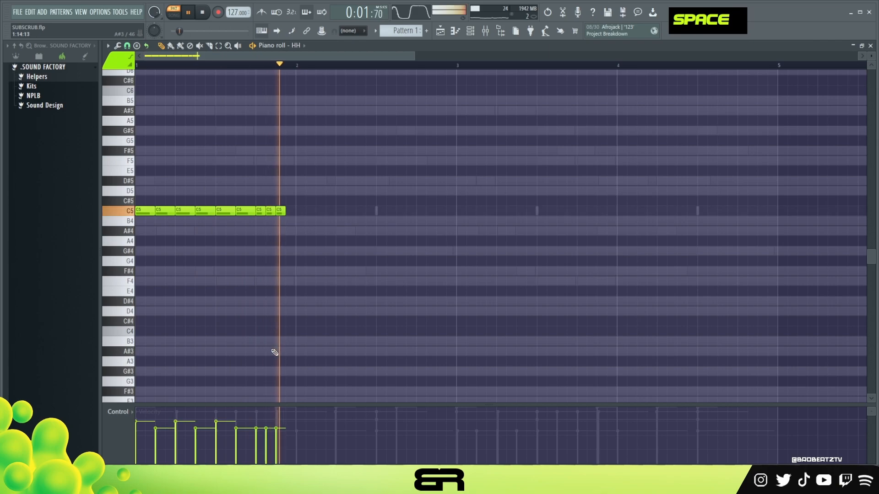
{"action": "key", "text": "space"}
{"action": "double_click", "coordinate": [268, 421]}
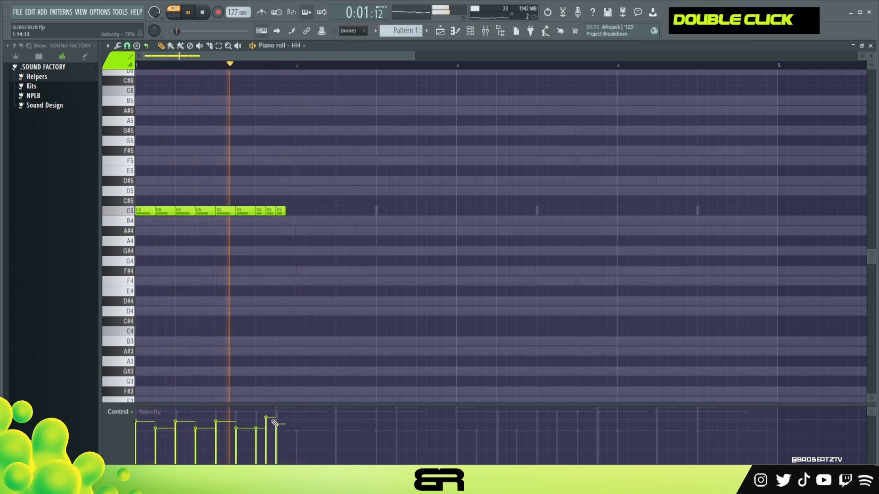
{"action": "key", "text": "space"}
{"action": "key", "text": "space"}
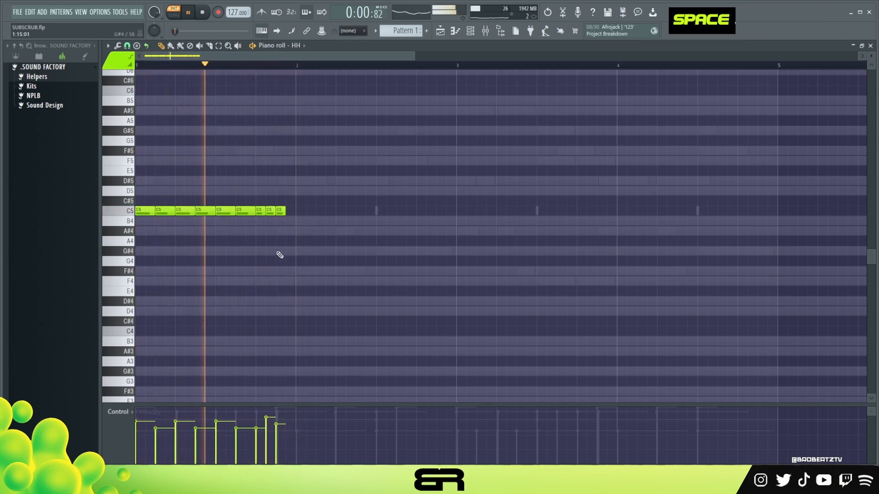
{"action": "key", "text": "space"}
Copy the half-beat hi-hats into bar 2 so eight C5 notes fill the bar
{"action": "left_click_drag", "start_coordinate": [171, 206], "coordinate": [146, 210]}
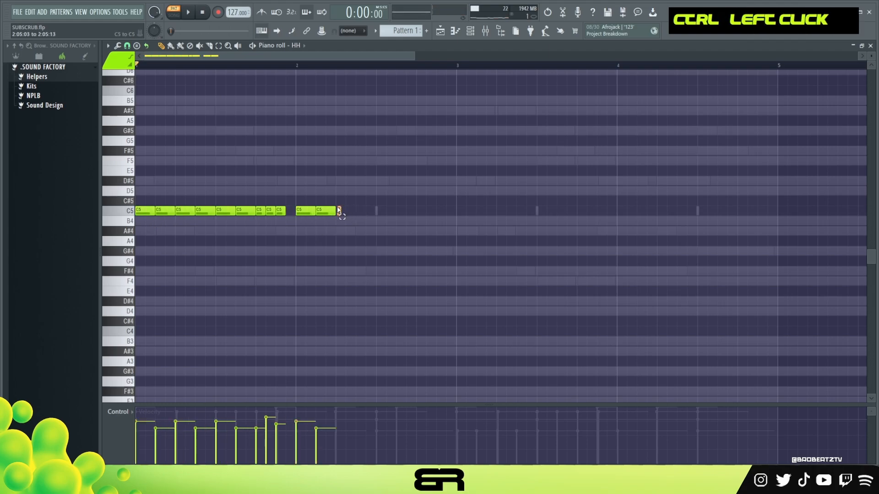
{"action": "left_click_drag", "start_coordinate": [242, 213], "coordinate": [307, 223]}
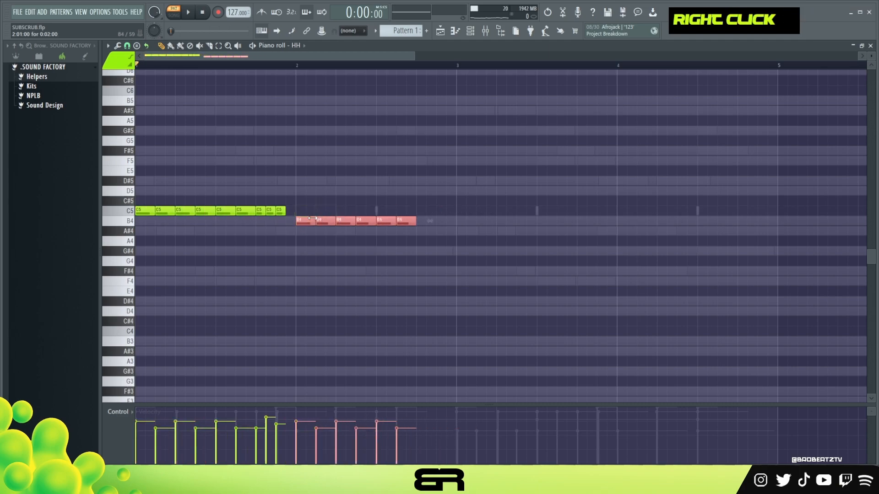
{"action": "key", "text": "space"}
{"action": "left_click_drag", "start_coordinate": [408, 197], "coordinate": [389, 217]}
{"action": "left_click_drag", "start_coordinate": [385, 213], "coordinate": [425, 216]}
{"action": "right_click", "coordinate": [386, 237]}
{"action": "key", "text": "space"}
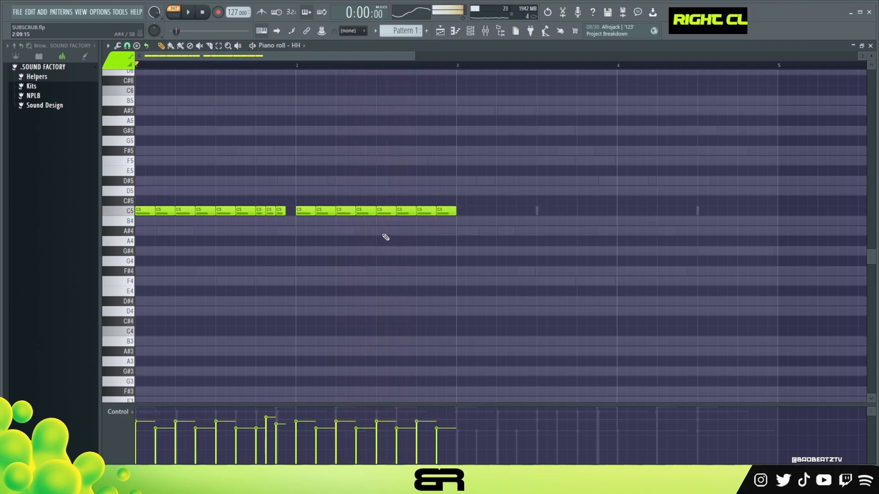
Add a half-beat A#4 hi-hat on beat 2 of bar 2 and chop it into four short notes
{"action": "left_click", "coordinate": [346, 231]}
{"action": "left_click", "coordinate": [343, 231], "text": "ctrl"}
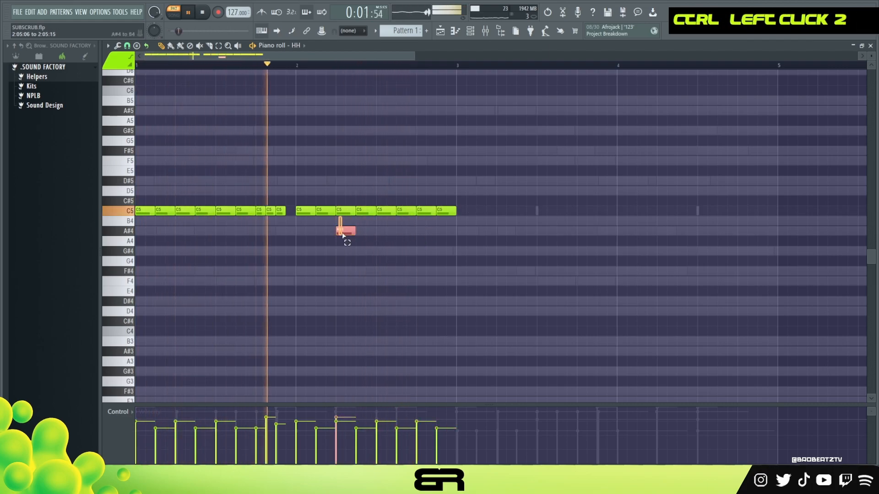
{"action": "key", "text": "alt+u"}
Lower the velocity of the four chopped A#4 notes and shape it to rise across the roll
{"action": "scroll", "coordinate": [447, 276], "scroll_direction": "down", "scroll_amount": 5}
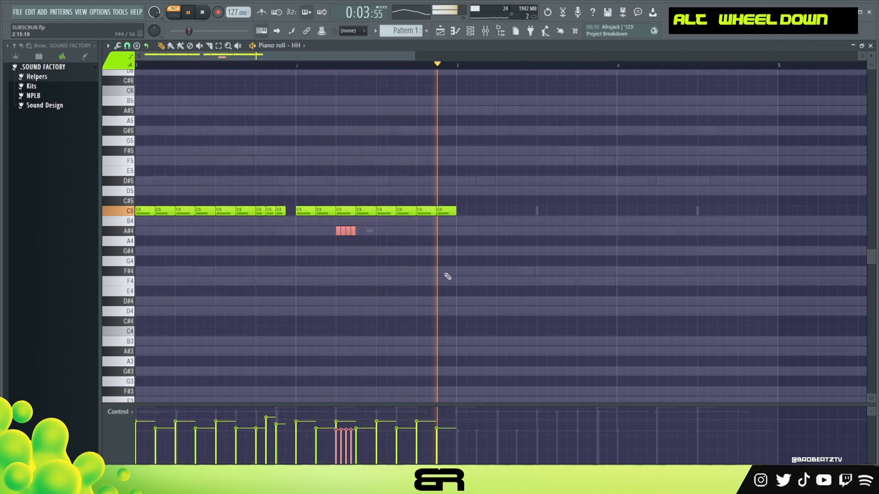
{"action": "key", "text": "space"}
{"action": "key", "text": "space"}
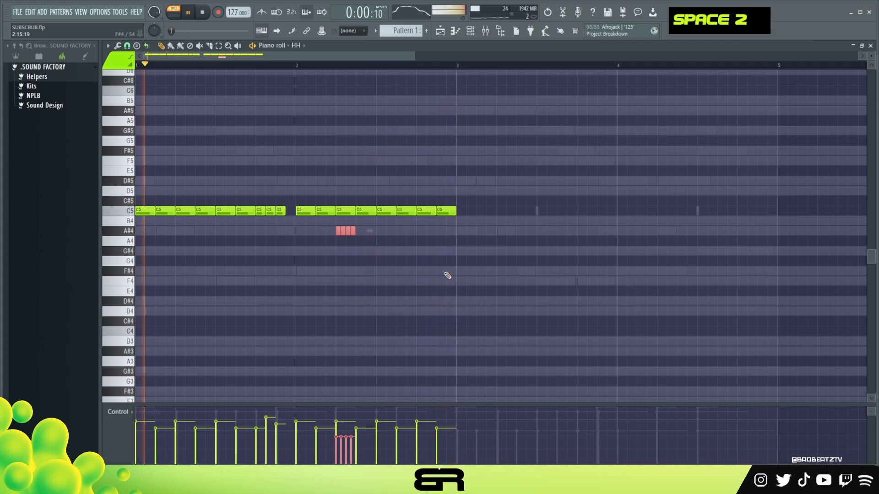
{"action": "double_click", "coordinate": [338, 442]}
{"action": "key", "text": "space"}
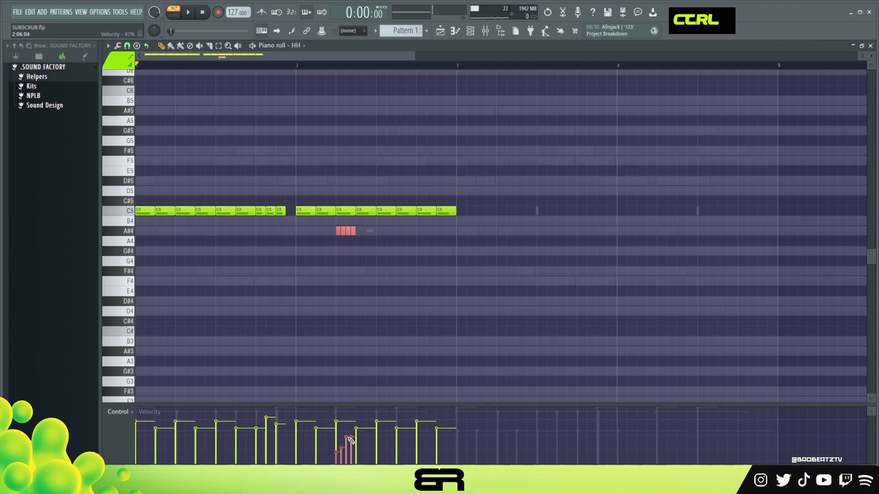
{"action": "key", "text": "space"}
Copy the first two chopped A#4 notes to beat 4 of bar 2 and play the hi-hats
{"action": "left_click", "coordinate": [339, 232], "text": "ctrl"}
{"action": "left_click_drag", "start_coordinate": [348, 231], "coordinate": [426, 239]}
{"action": "right_click", "coordinate": [427, 241]}
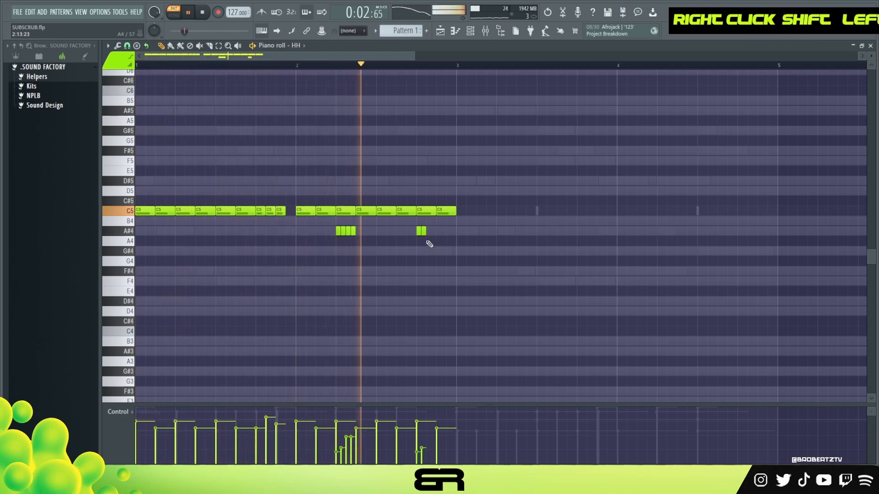
{"action": "left_click", "coordinate": [446, 215], "text": "ctrl"}
{"action": "key", "text": "space"}
Enable looping for the HH part and set its loop point to 32 steps at the end of bar 2
{"action": "left_click_drag", "start_coordinate": [495, 186], "coordinate": [142, 276], "text": "ctrl"}
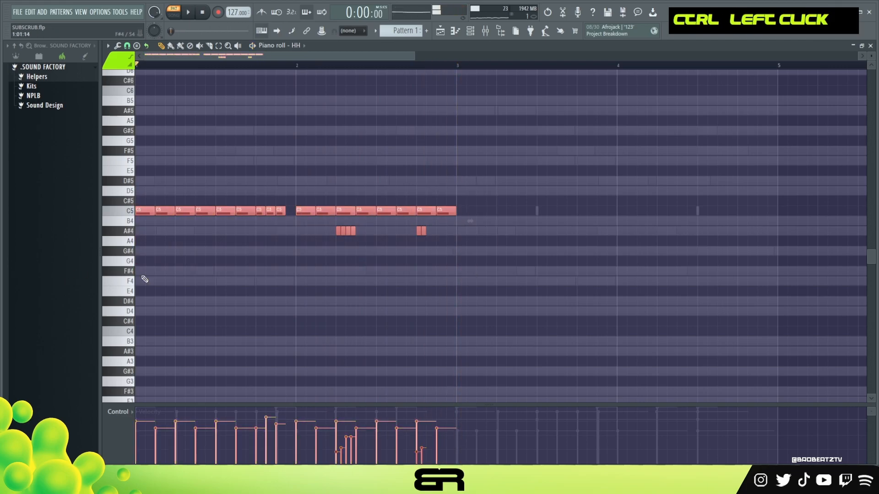
{"action": "right_click", "coordinate": [500, 218]}
{"action": "double_click", "coordinate": [147, 46]}
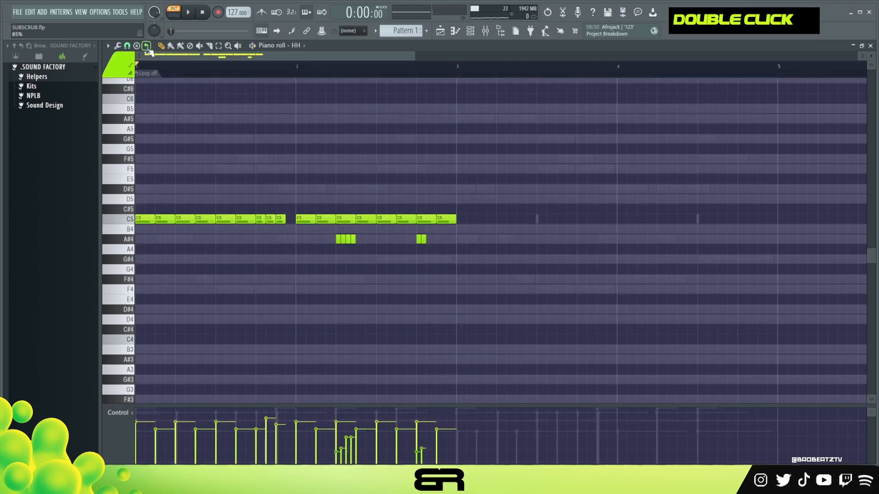
{"action": "left_click_drag", "start_coordinate": [149, 75], "coordinate": [457, 73]}
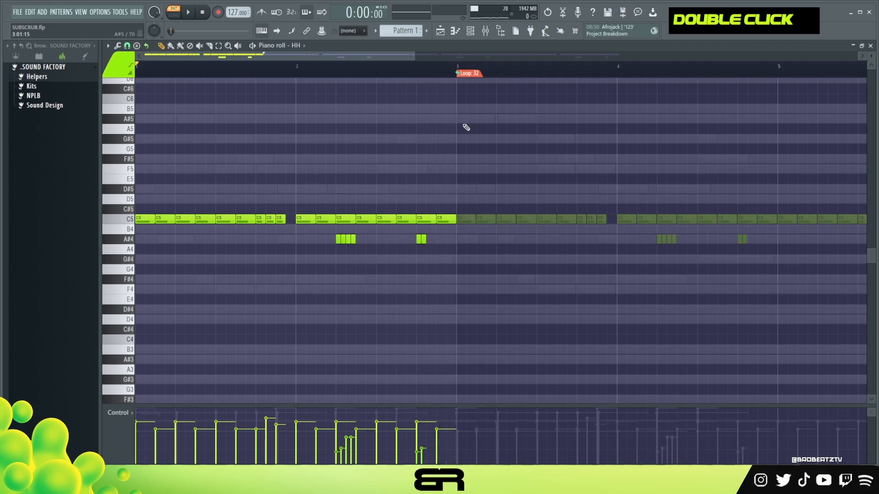
Set the GUITAR, GUITAR #2 and 808 channels to loop at 64 steps and return to the channel rack
{"action": "left_click", "coordinate": [470, 31]}
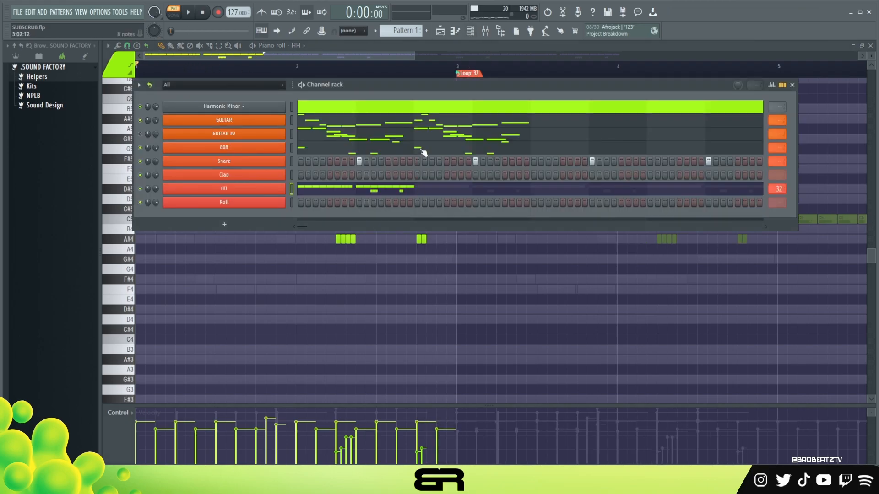
{"action": "left_click_drag", "start_coordinate": [422, 92], "coordinate": [392, 97]}
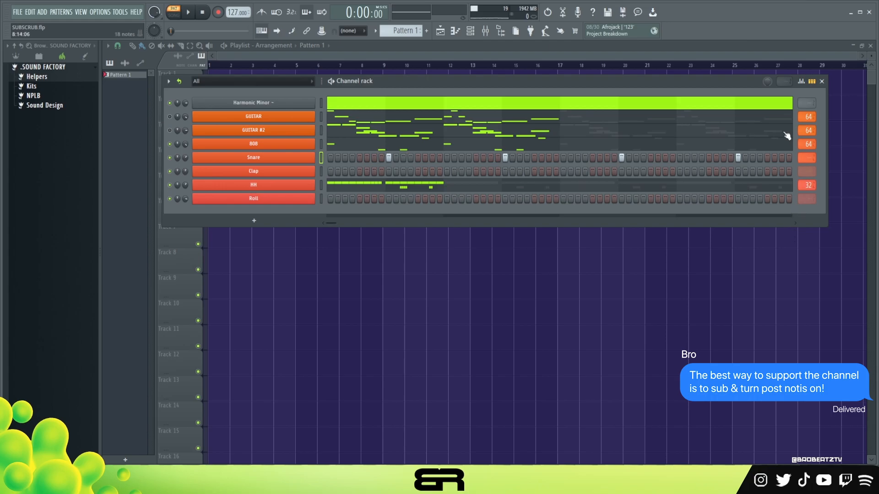
{"action": "left_click", "coordinate": [582, 117]}
{"action": "left_click_drag", "start_coordinate": [477, 136], "coordinate": [135, 366]}
{"action": "key", "text": "F6"}
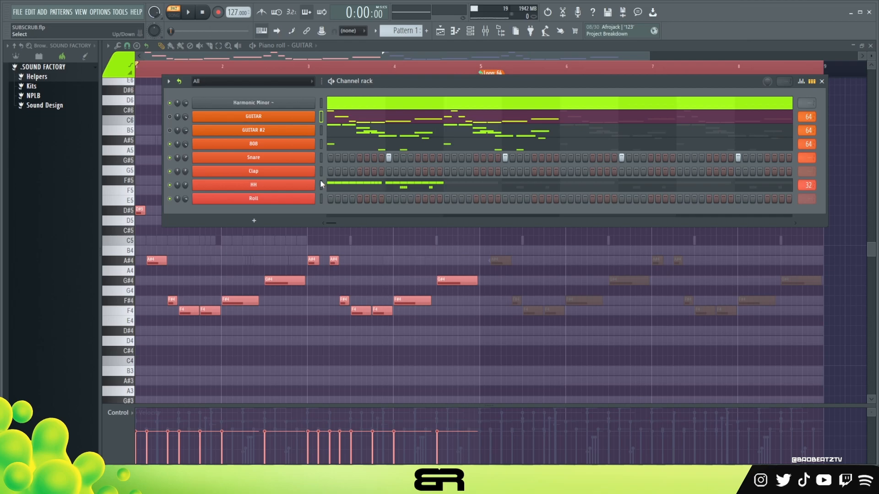
Open the Snare's piano roll, select all its notes and raise their velocity while playing the beat
{"action": "right_click", "coordinate": [293, 161]}
{"action": "key", "text": "ctrl+a"}
{"action": "key", "text": "space"}
{"action": "scroll", "coordinate": [331, 170], "scroll_direction": "up", "scroll_amount": 2, "text": "alt"}
{"action": "key", "text": "space"}
{"action": "key", "text": "space"}
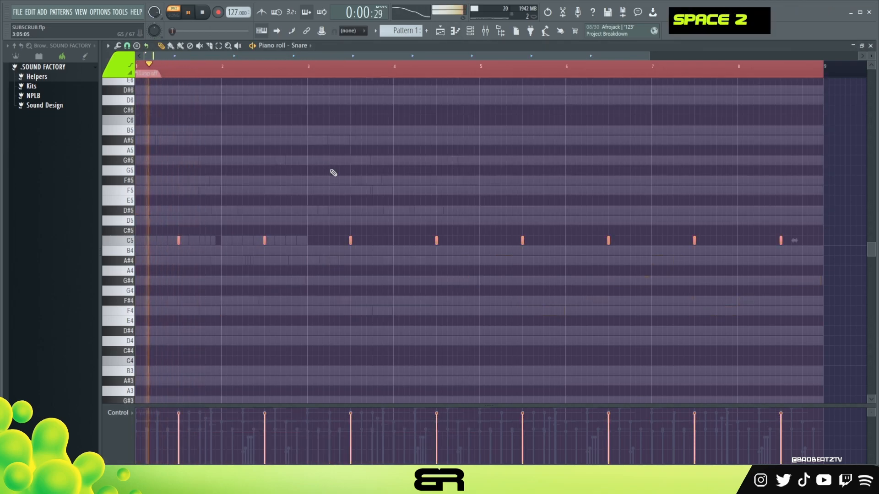
{"action": "scroll", "coordinate": [440, 36], "scroll_direction": "up", "scroll_amount": 1, "text": "alt"}
{"action": "key", "text": "space"}
{"action": "key", "text": "space"}
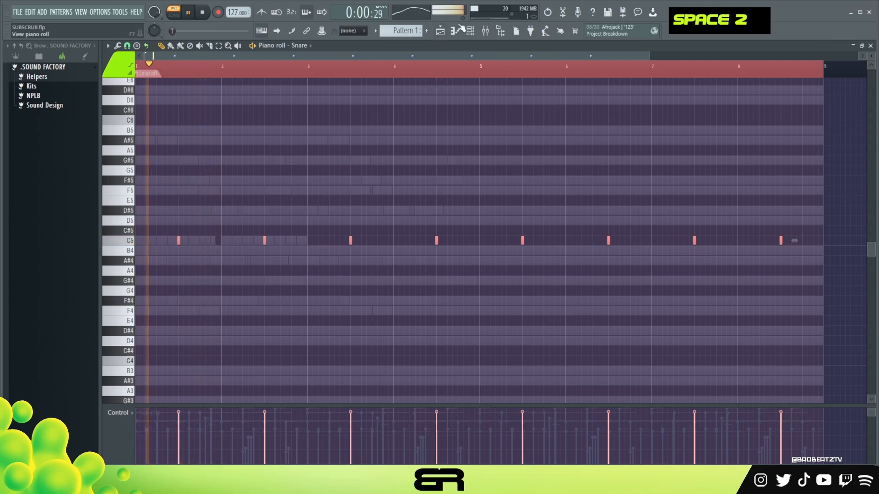
{"action": "key", "text": "space"}
Add claps on the same steps as the snare, plus an extra clap on step 15, and play the beat
{"action": "left_click", "coordinate": [470, 31]}
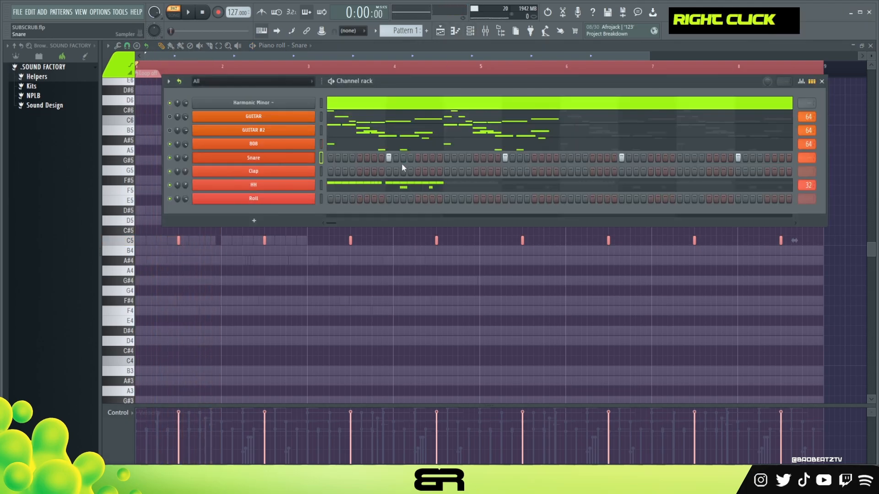
{"action": "key", "text": "space"}
{"action": "key", "text": "space"}
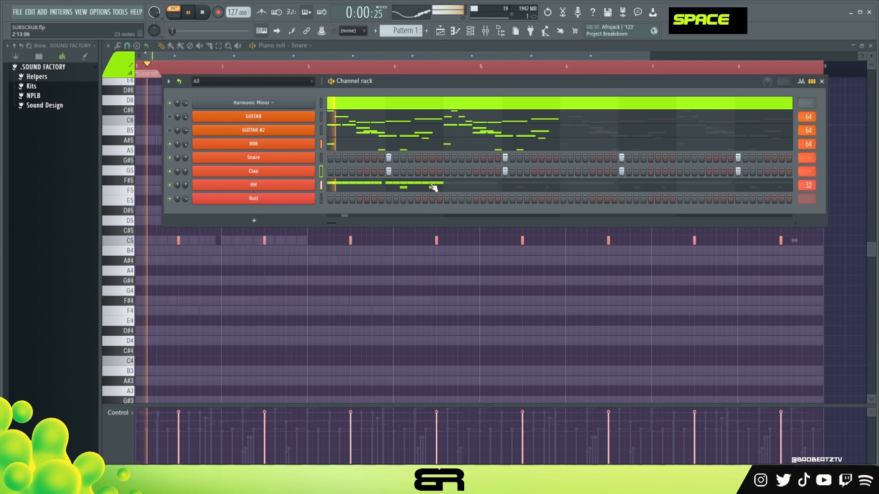
{"action": "key", "text": "space"}
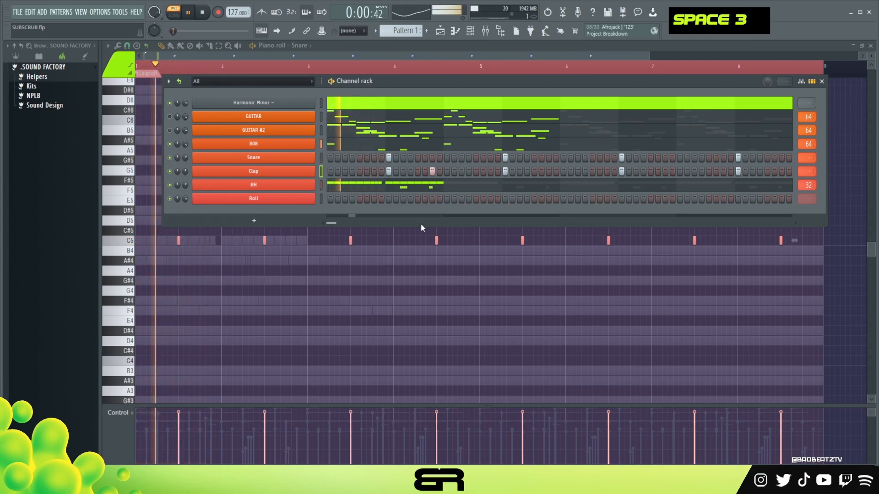
Add Roll hits on steps 19, 27, 47 and 51 while playing the beat
{"action": "left_click", "coordinate": [461, 198]}
{"action": "key", "text": "space"}
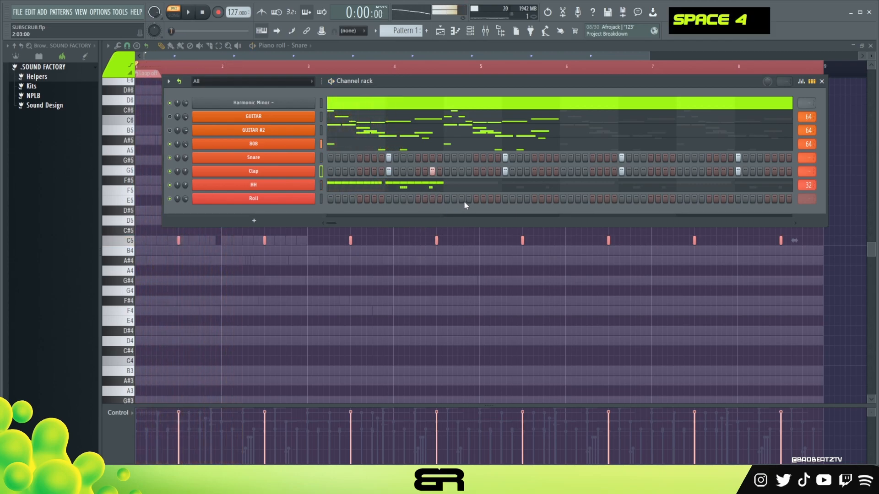
{"action": "key", "text": "space"}
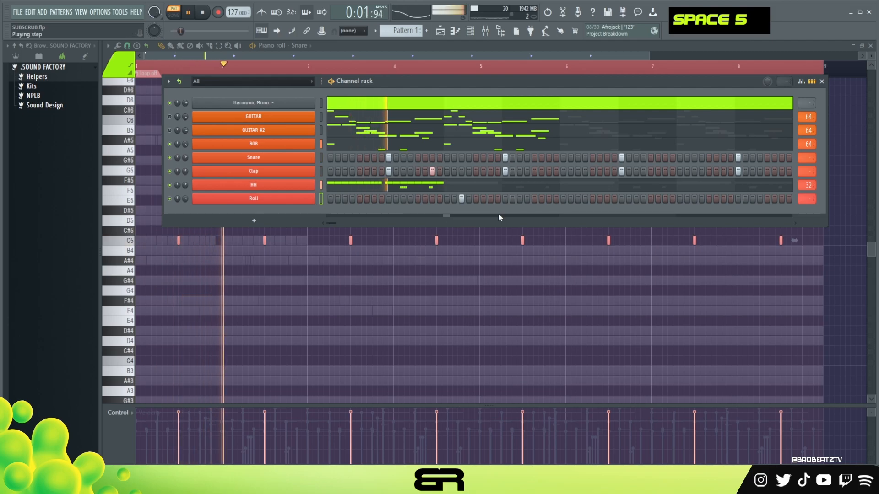
{"action": "left_click", "coordinate": [519, 199]}
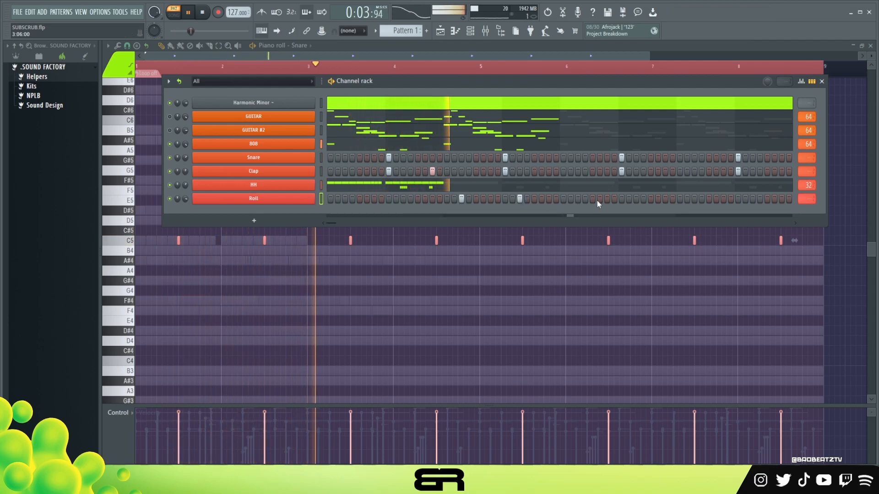
{"action": "left_click", "coordinate": [665, 198]}
{"action": "key", "text": "space"}
{"action": "left_click", "coordinate": [694, 198]}
{"action": "key", "text": "space"}
Open the Roll's piano roll, select all its notes and raise their velocity
{"action": "right_click", "coordinate": [331, 198]}
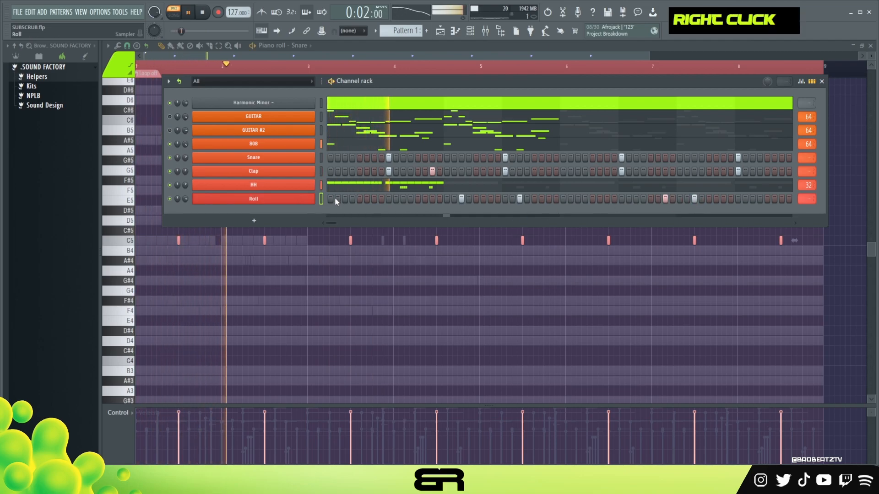
{"action": "key", "text": "ctrl+a"}
{"action": "scroll", "coordinate": [366, 200], "scroll_direction": "up", "scroll_amount": 2, "text": "alt"}
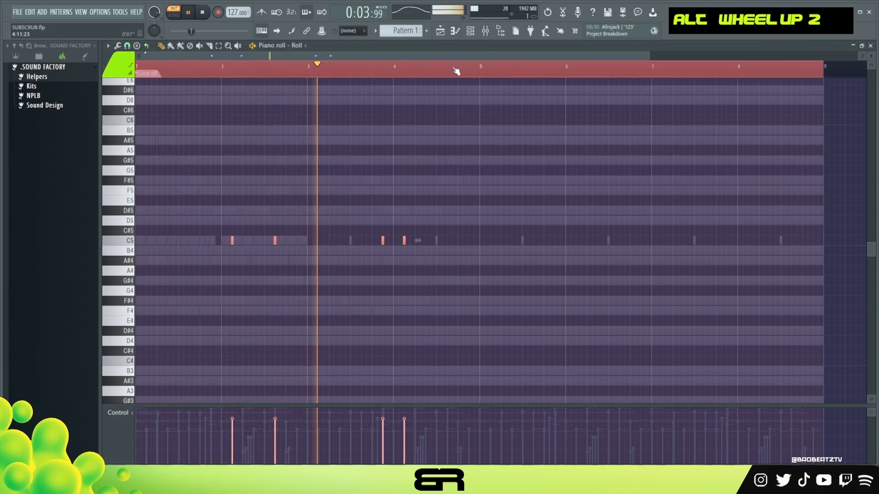
Return to the channel rack, set the Roll channel to loop at 64 steps and stop playback
{"action": "left_click", "coordinate": [471, 30]}
{"action": "right_click", "coordinate": [804, 201]}
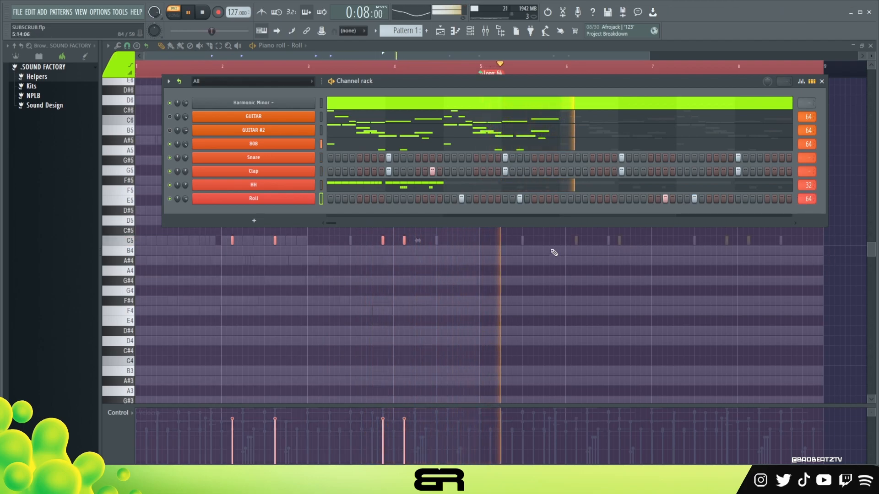
{"action": "key", "text": "space"}
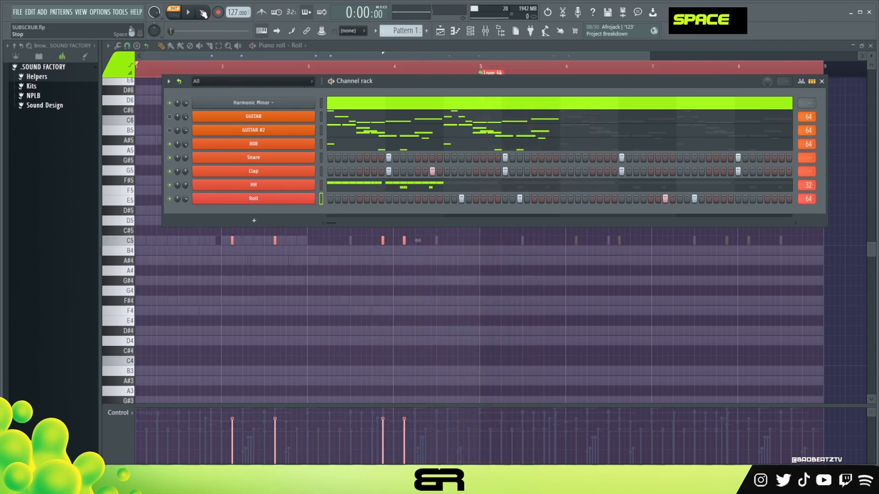
Unmute the GUITAR and GUITAR #2 channels and play the full beat, repositioning the channel rack
{"action": "left_click_drag", "start_coordinate": [430, 90], "coordinate": [417, 99]}
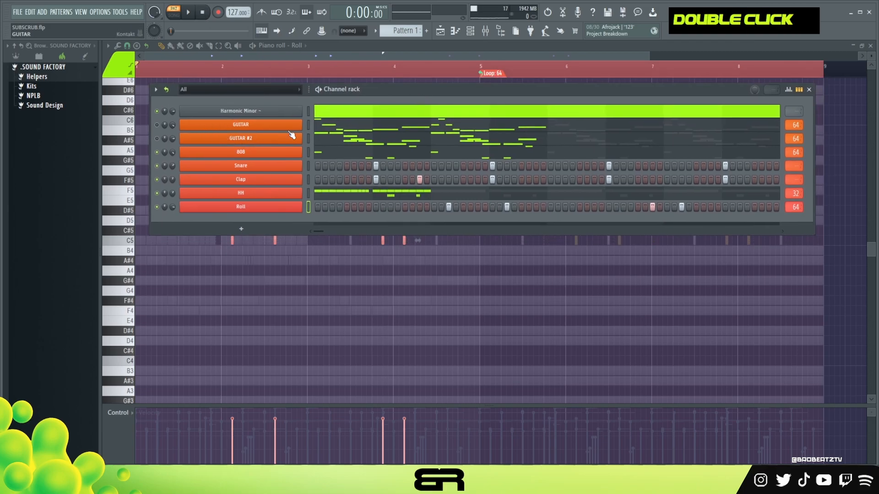
{"action": "double_click", "coordinate": [159, 129], "text": "ctrl"}
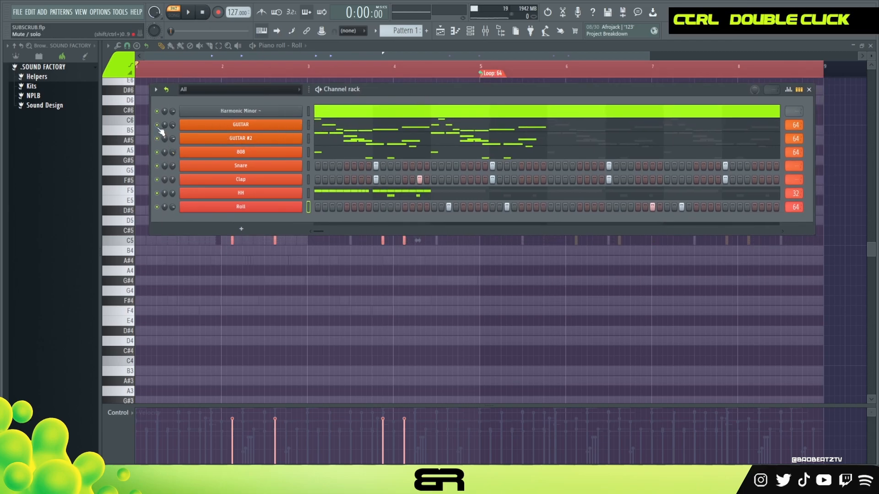
{"action": "key", "text": "space"}
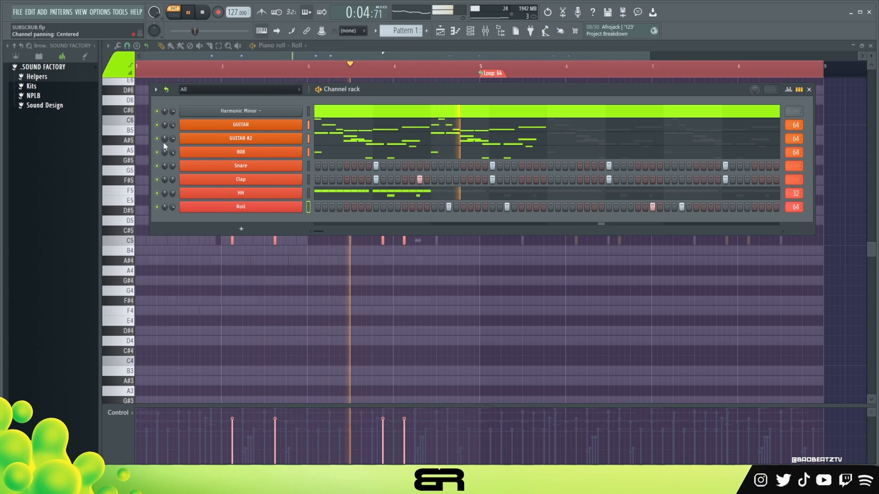
{"action": "left_click_drag", "start_coordinate": [359, 90], "coordinate": [351, 89]}
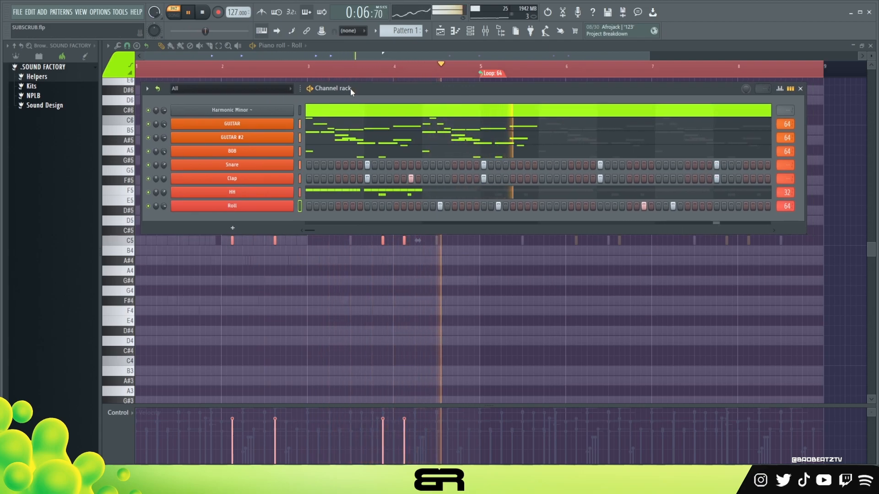
{"action": "key", "text": "space"}
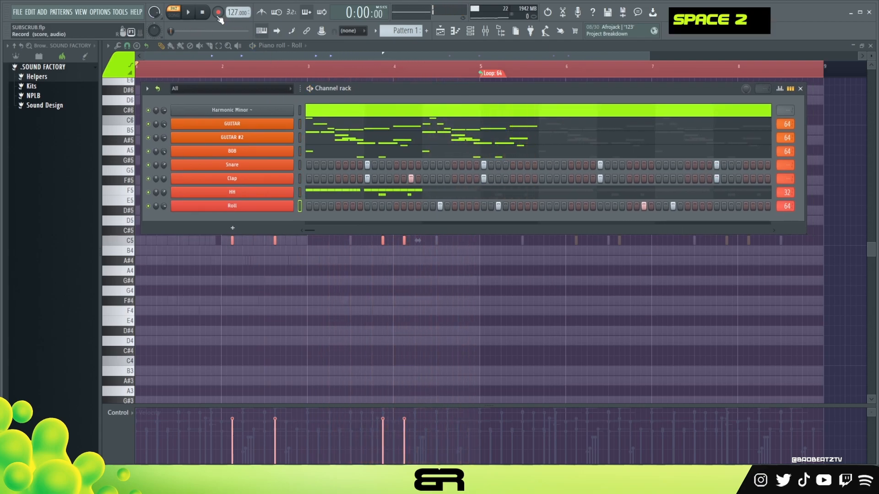